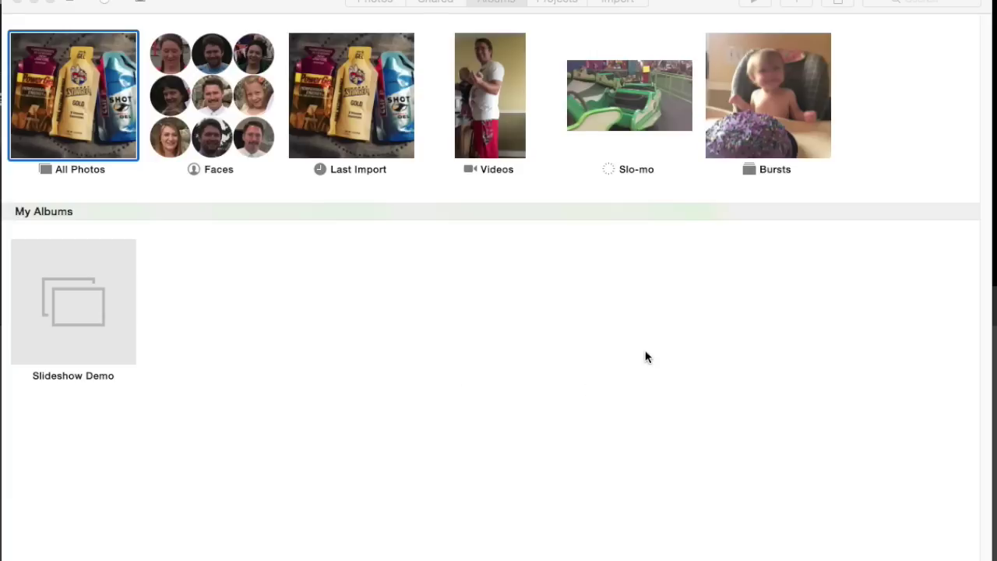
Bring Photos forward and browse the Moments, Shared and Albums views.
{"action": "left_click", "coordinate": [481, 364]}
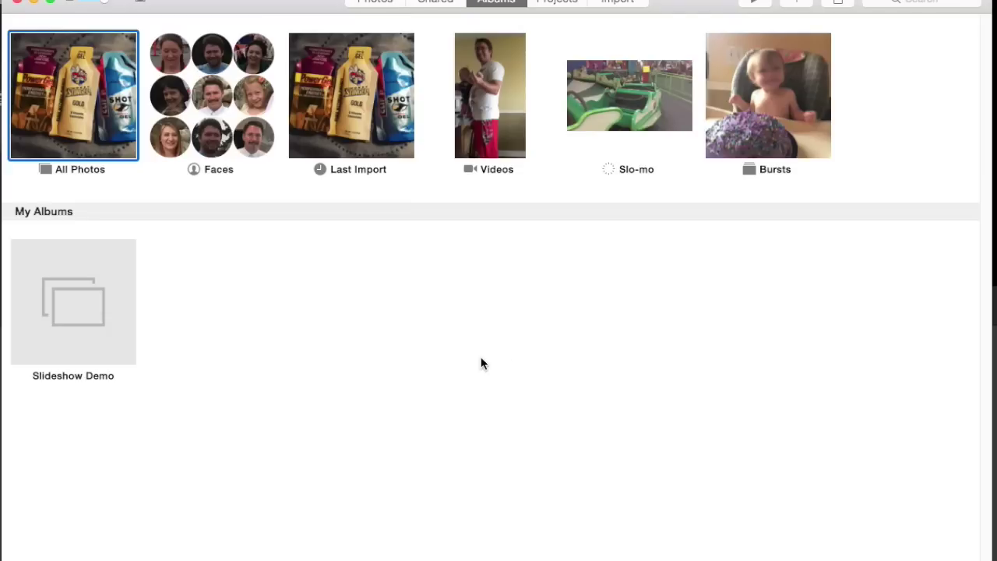
{"action": "left_click", "coordinate": [534, 360]}
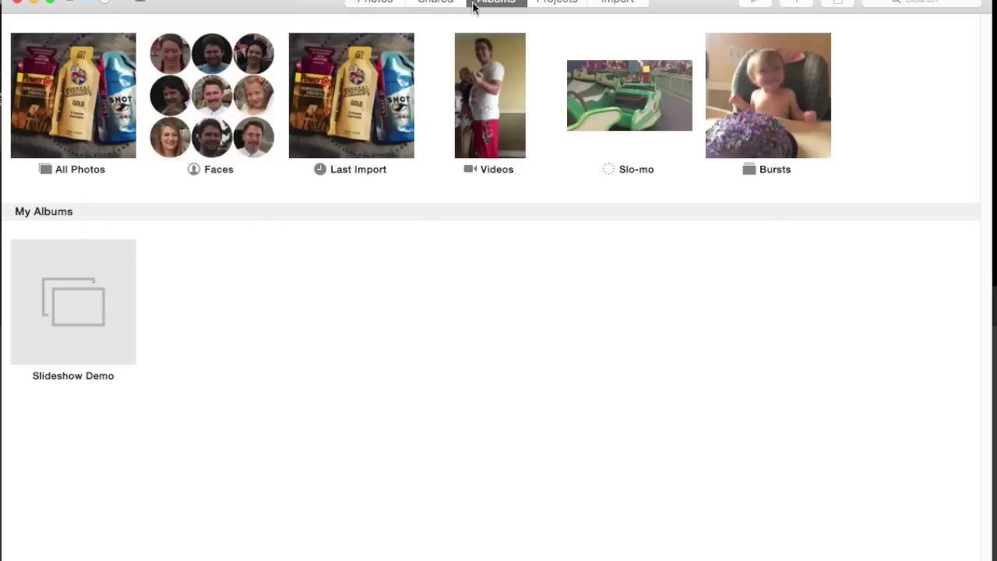
{"action": "left_click", "coordinate": [369, 2]}
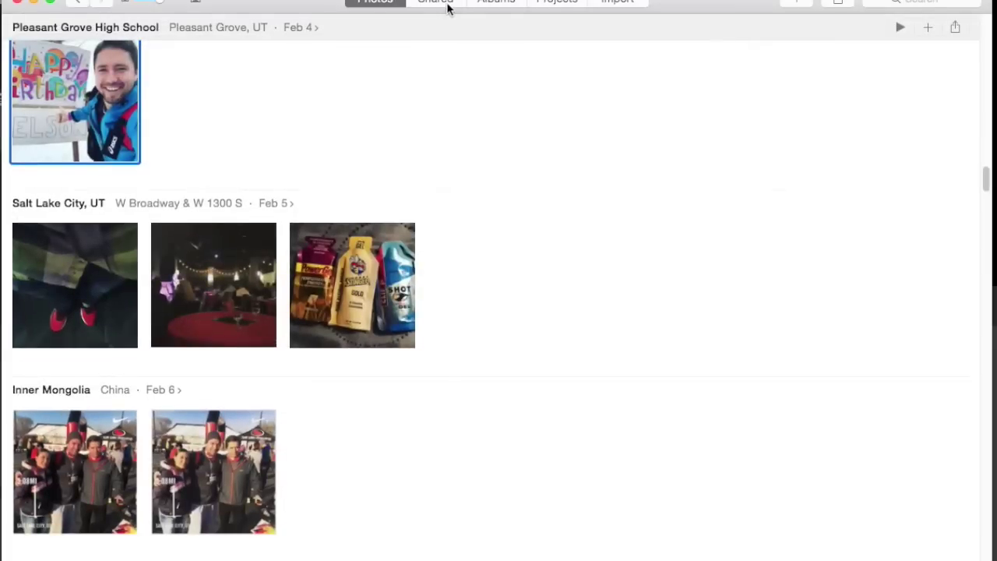
{"action": "left_click", "coordinate": [438, 3]}
{"action": "left_click", "coordinate": [508, 3]}
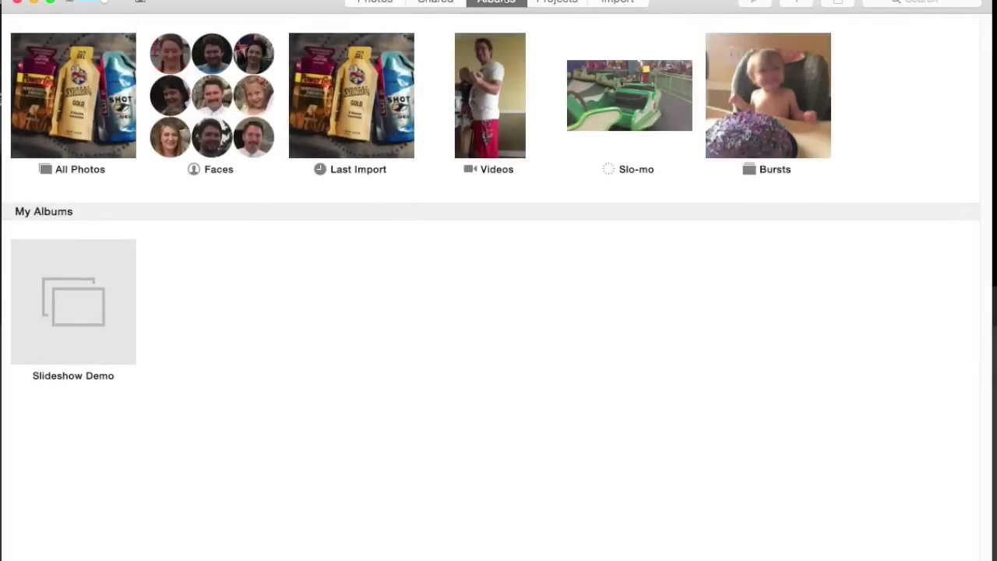
Look inside the All Photos and Last Import albums, then return to the albums overview.
{"action": "left_click", "coordinate": [86, 118]}
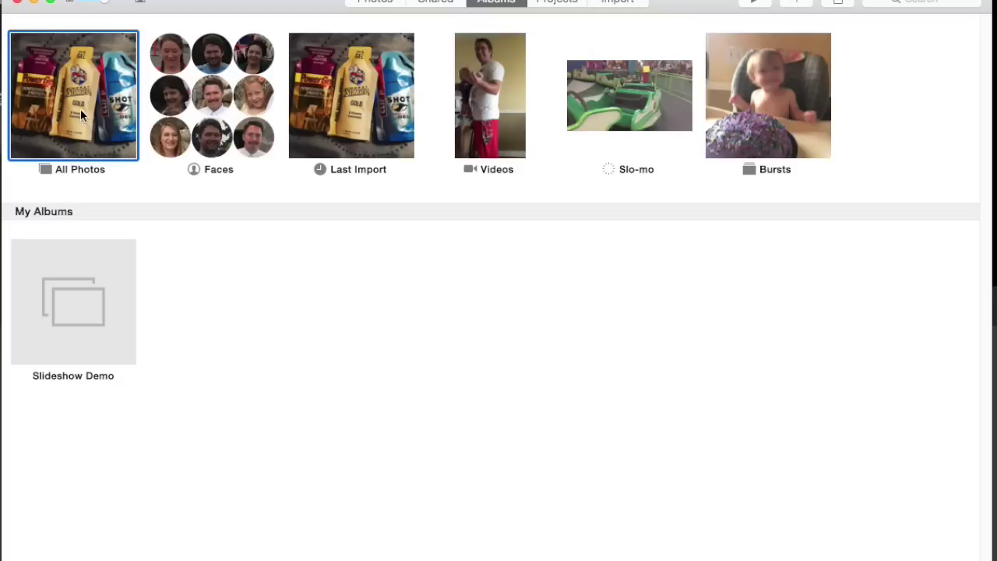
{"action": "double_click", "coordinate": [81, 115]}
{"action": "left_click", "coordinate": [359, 118]}
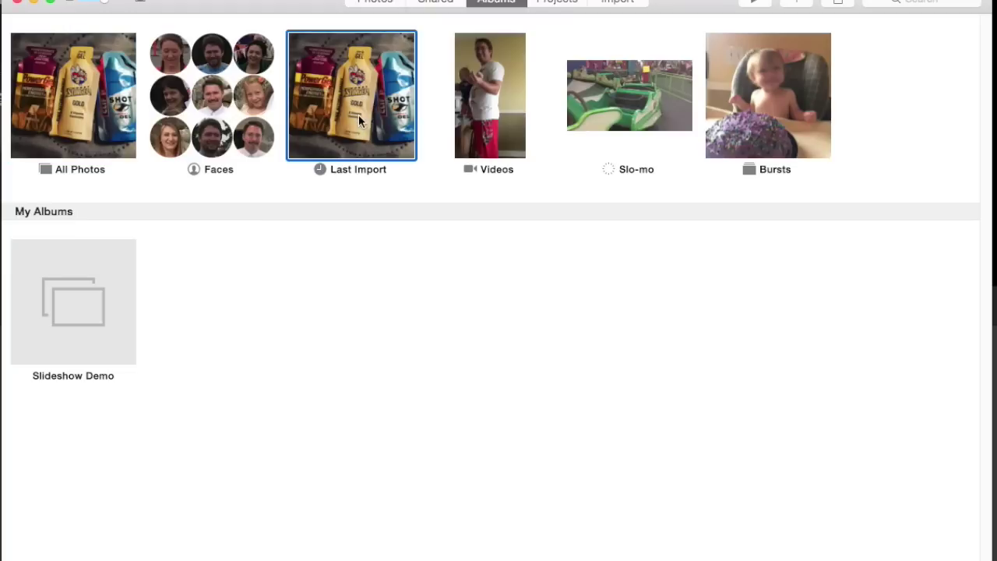
{"action": "double_click", "coordinate": [359, 114]}
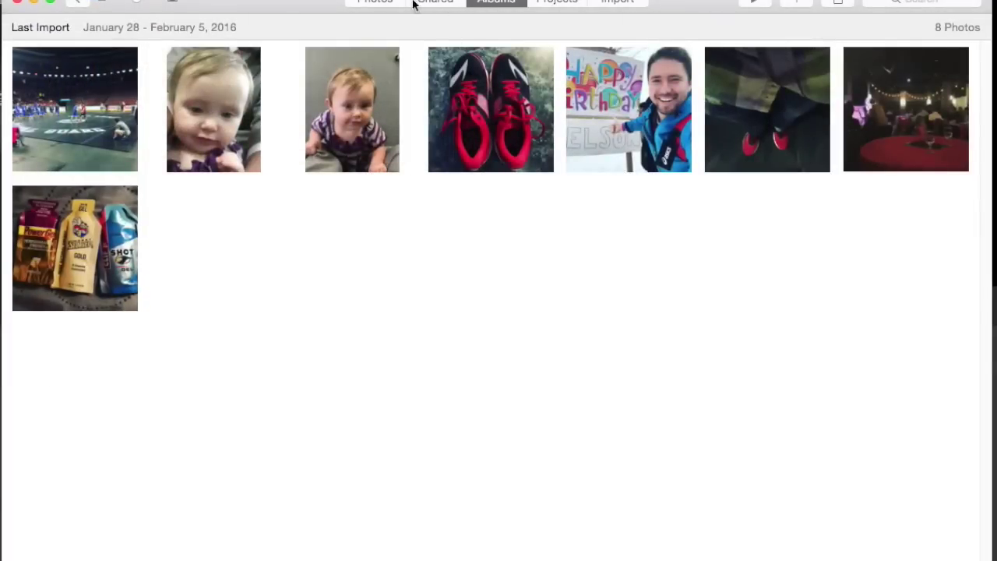
{"action": "left_click", "coordinate": [78, 6]}
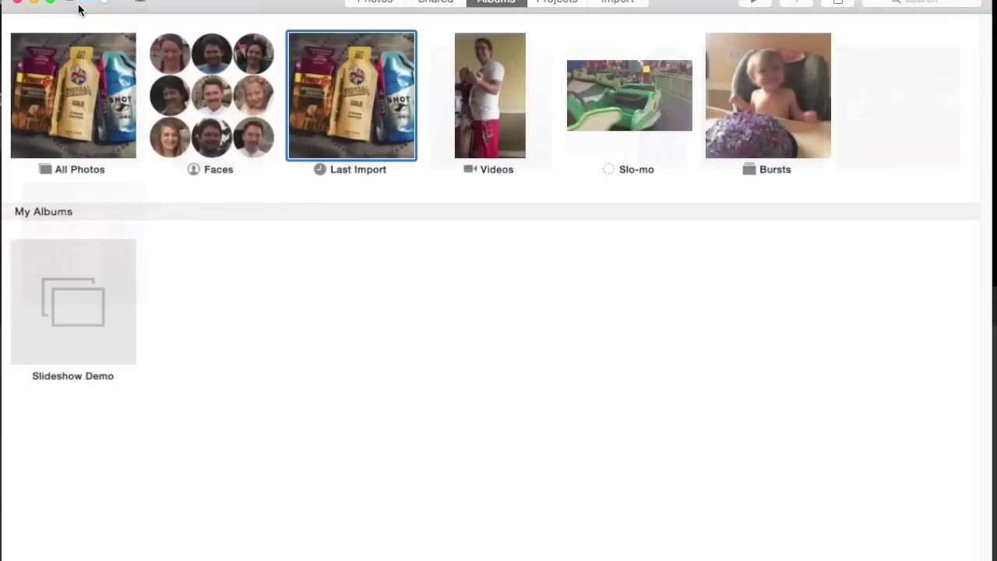
In All Photos, select the second race arch, sitting baby and birthday sign photos.
{"action": "double_click", "coordinate": [103, 81]}
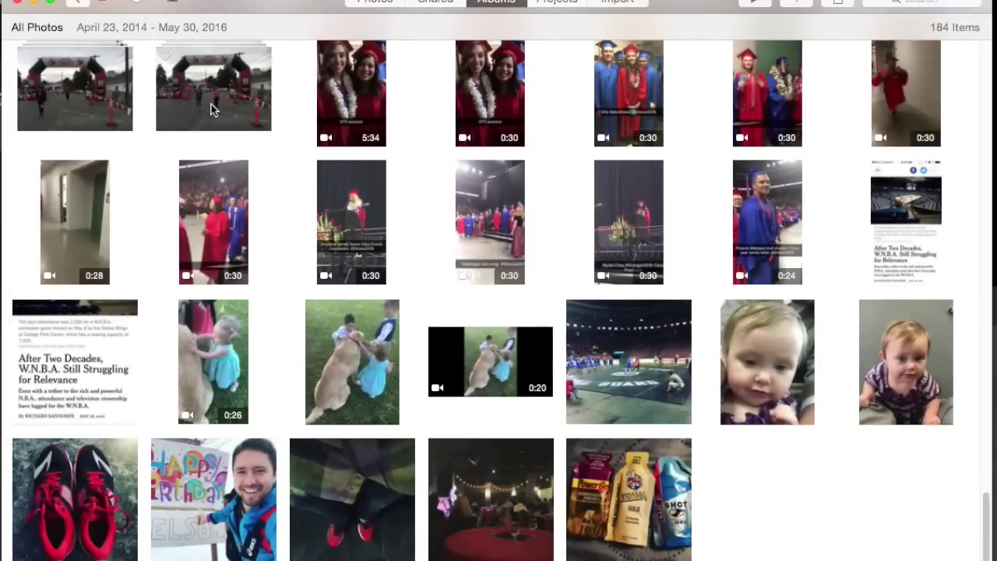
{"action": "left_click", "coordinate": [211, 109]}
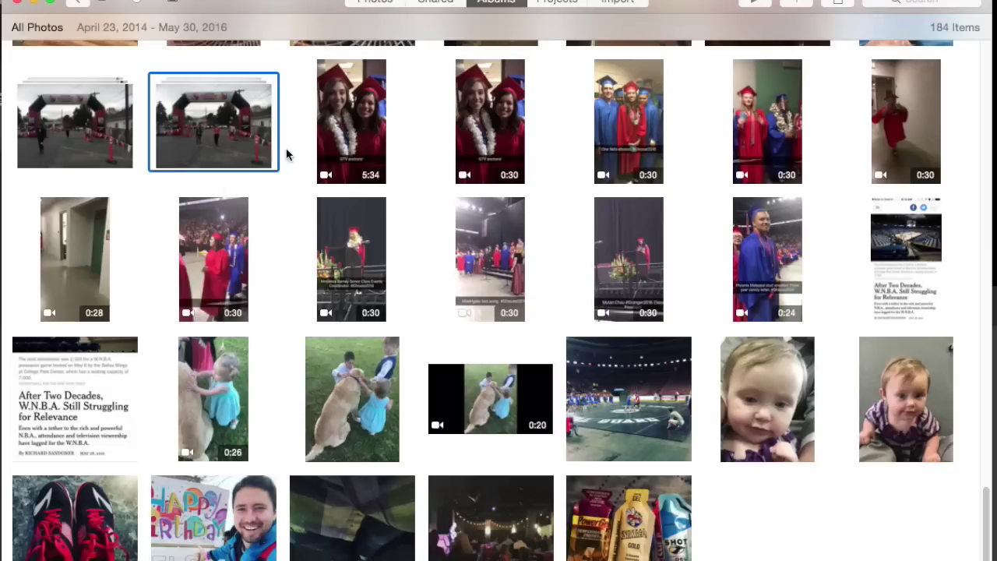
{"action": "left_click", "coordinate": [914, 418], "text": "super"}
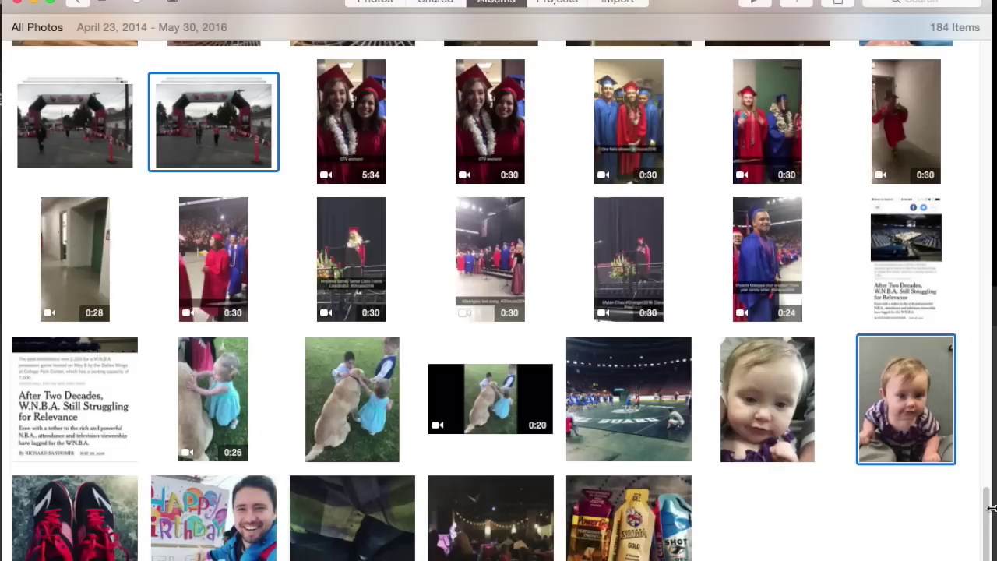
{"action": "scroll", "coordinate": [990, 514], "scroll_direction": "down", "scroll_amount": 1}
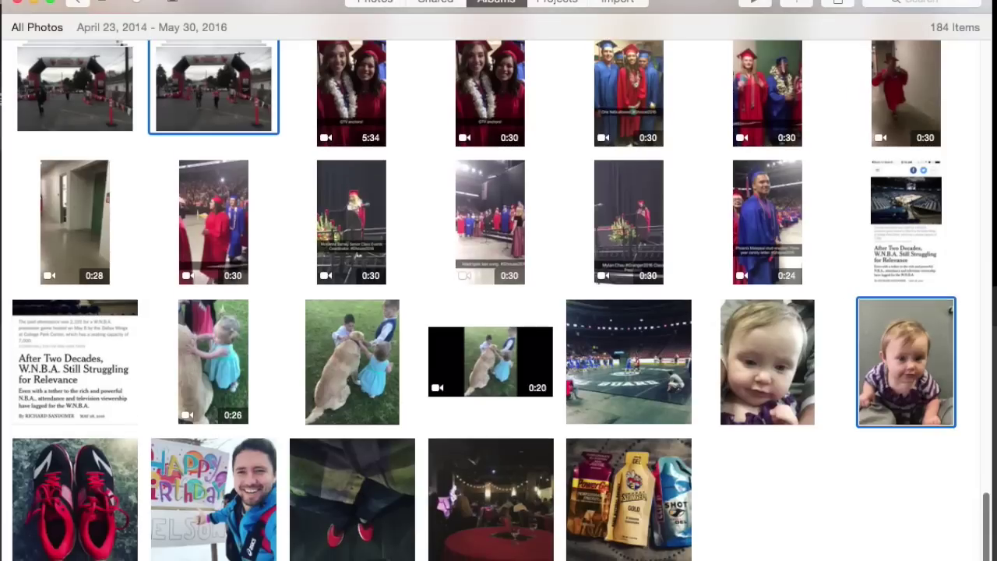
{"action": "left_click", "coordinate": [228, 532], "text": "super"}
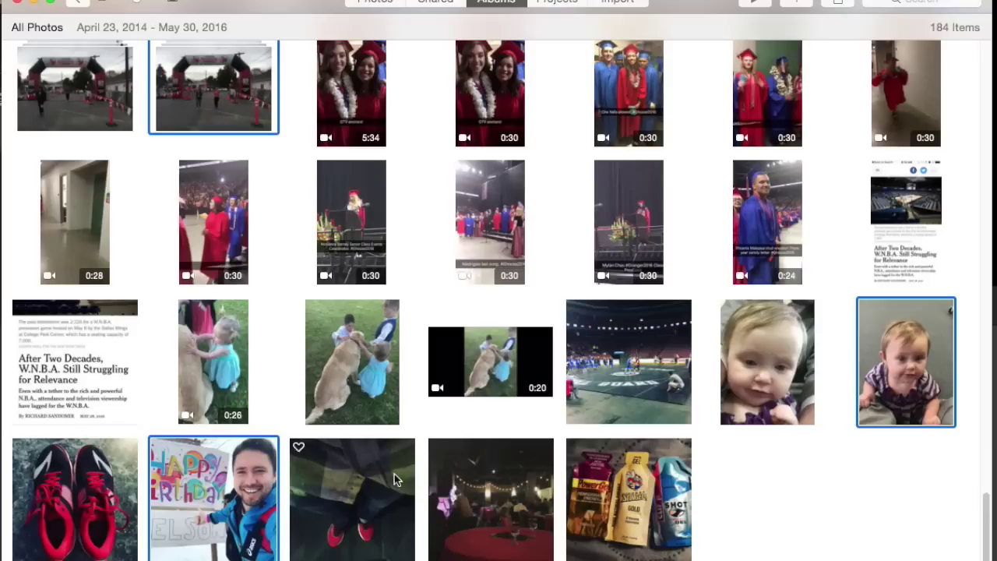
{"action": "scroll", "coordinate": [857, 328], "scroll_direction": "up", "scroll_amount": 5}
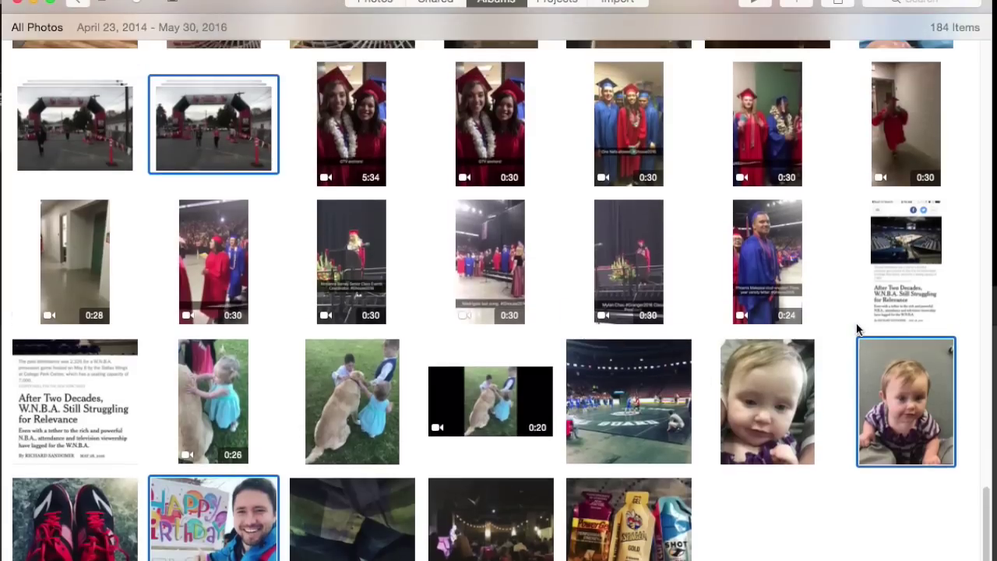
{"action": "scroll", "coordinate": [846, 329], "scroll_direction": "up", "scroll_amount": 2}
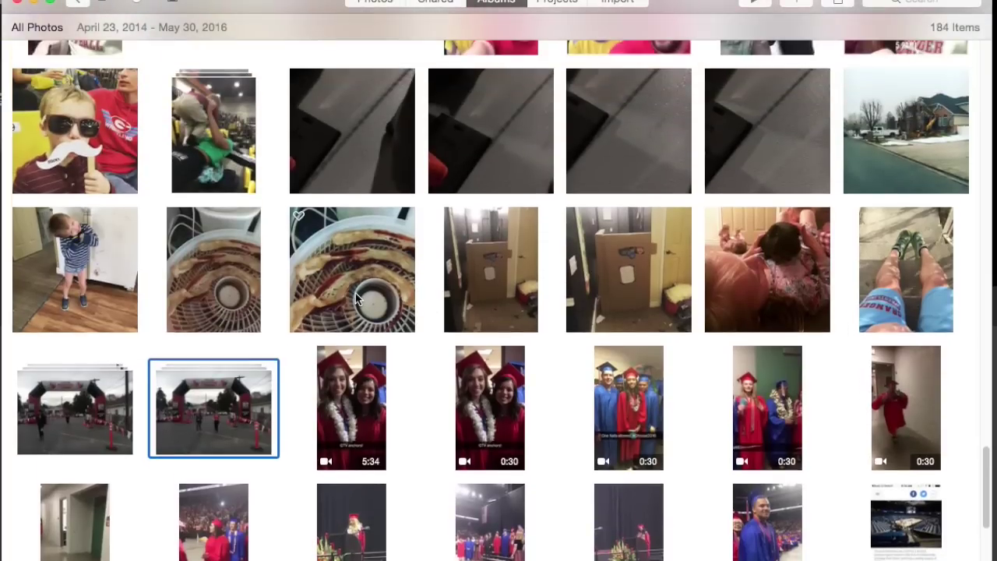
Add the fan, baby-on-floor, striped-shirt boy and sunglasses boy photos to the selection.
{"action": "left_click", "coordinate": [352, 251], "text": "super"}
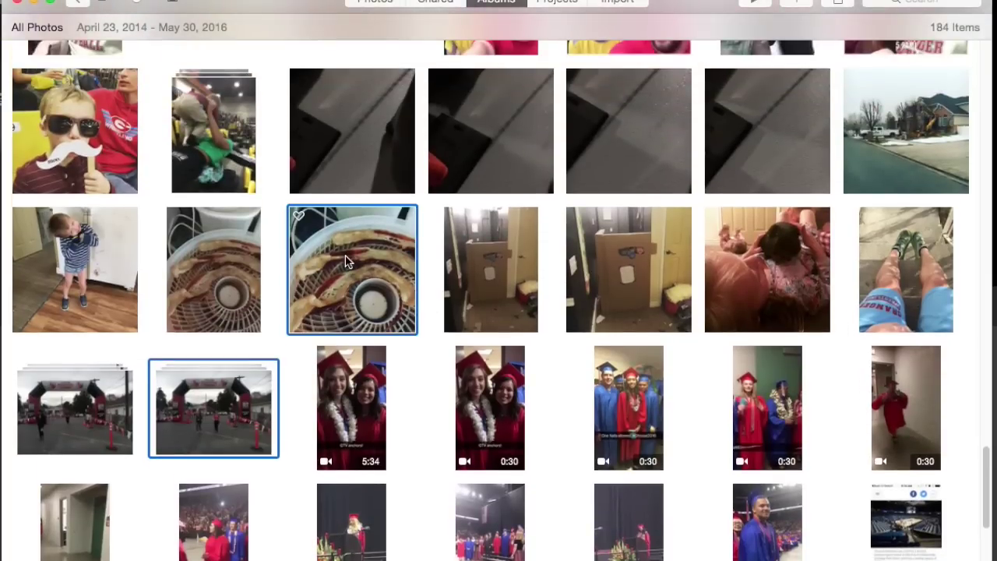
{"action": "left_click", "coordinate": [764, 282], "text": "super"}
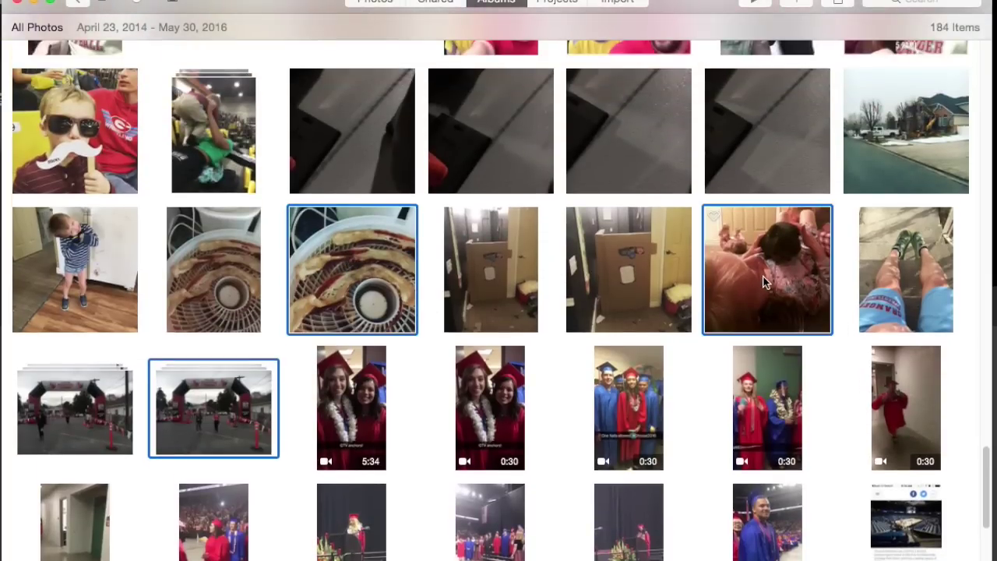
{"action": "left_click", "coordinate": [89, 283], "text": "super"}
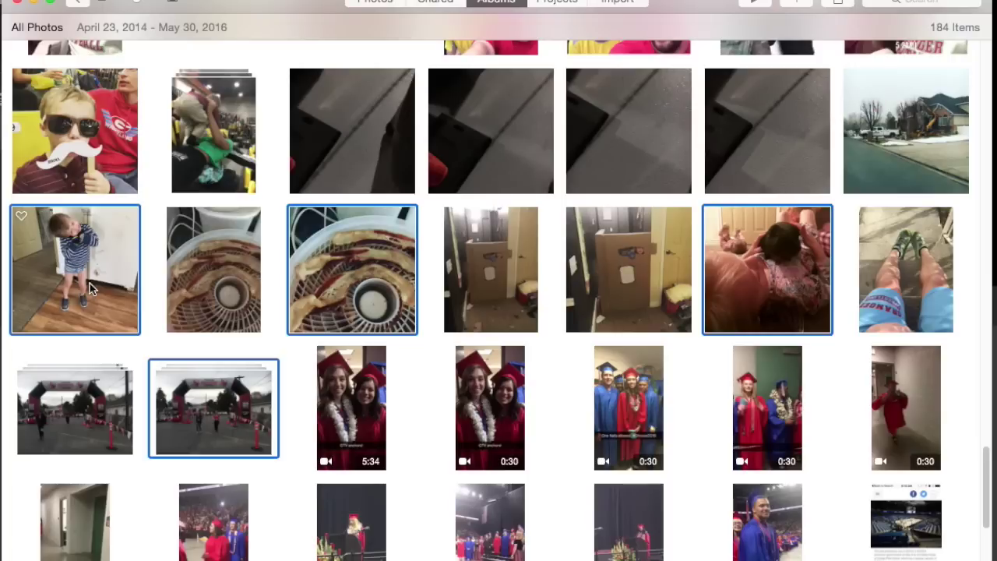
{"action": "left_click", "coordinate": [110, 123], "text": "super"}
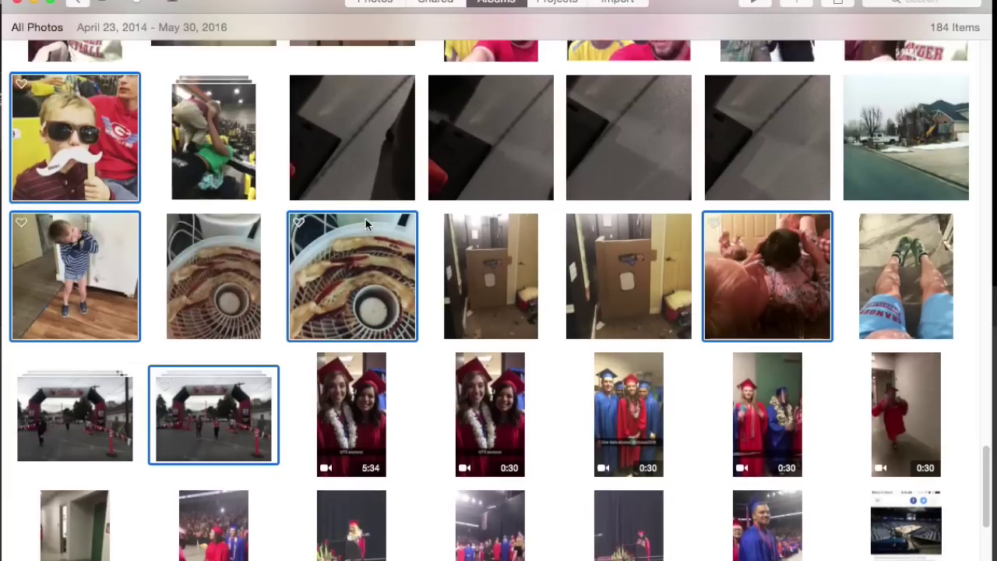
{"action": "scroll", "coordinate": [366, 219], "scroll_direction": "up", "scroll_amount": 5}
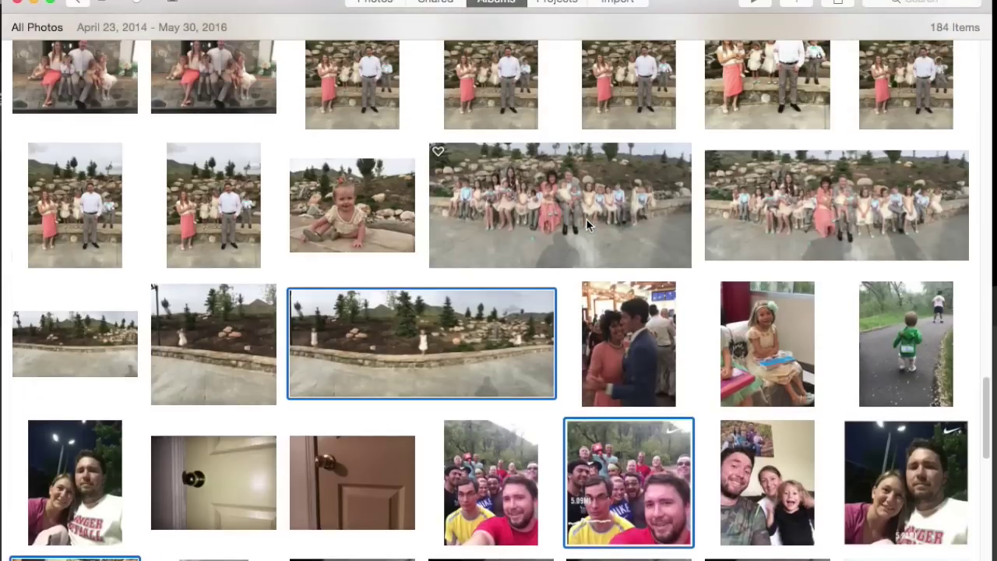
Add the wide group, stone-wall family, suspenders boy, blue slide and couch photos to the selection.
{"action": "left_click", "coordinate": [808, 209], "text": "super"}
{"action": "scroll", "coordinate": [494, 242], "scroll_direction": "up", "scroll_amount": 2}
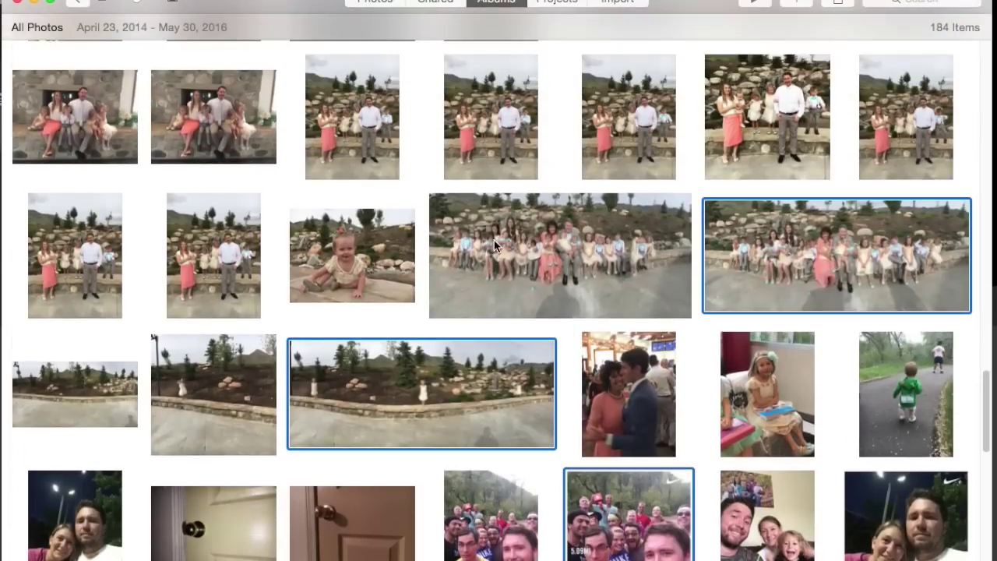
{"action": "scroll", "coordinate": [494, 245], "scroll_direction": "up", "scroll_amount": 3}
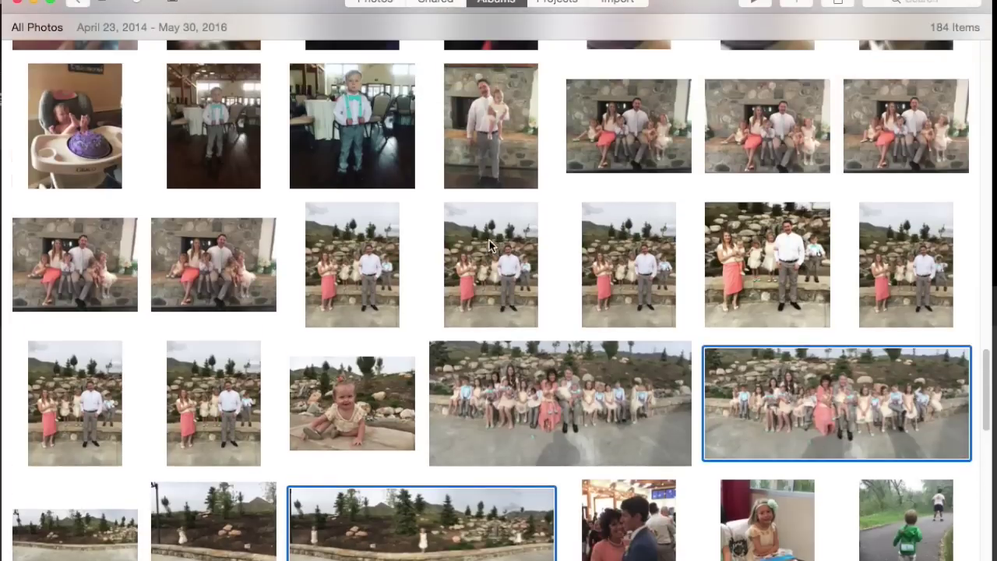
{"action": "left_click", "coordinate": [241, 267], "text": "super"}
{"action": "left_click", "coordinate": [378, 145], "text": "super"}
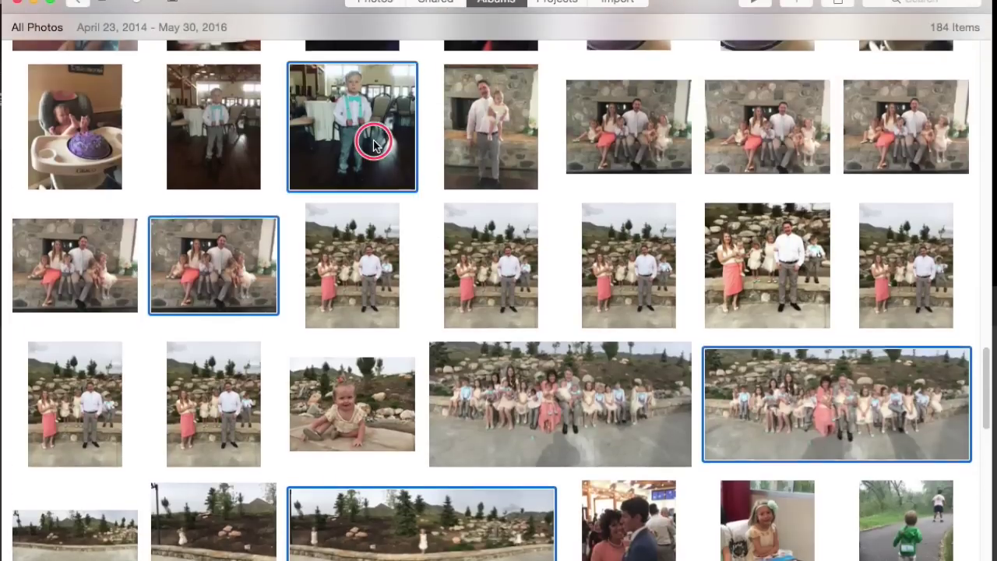
{"action": "scroll", "coordinate": [388, 158], "scroll_direction": "up", "scroll_amount": 1}
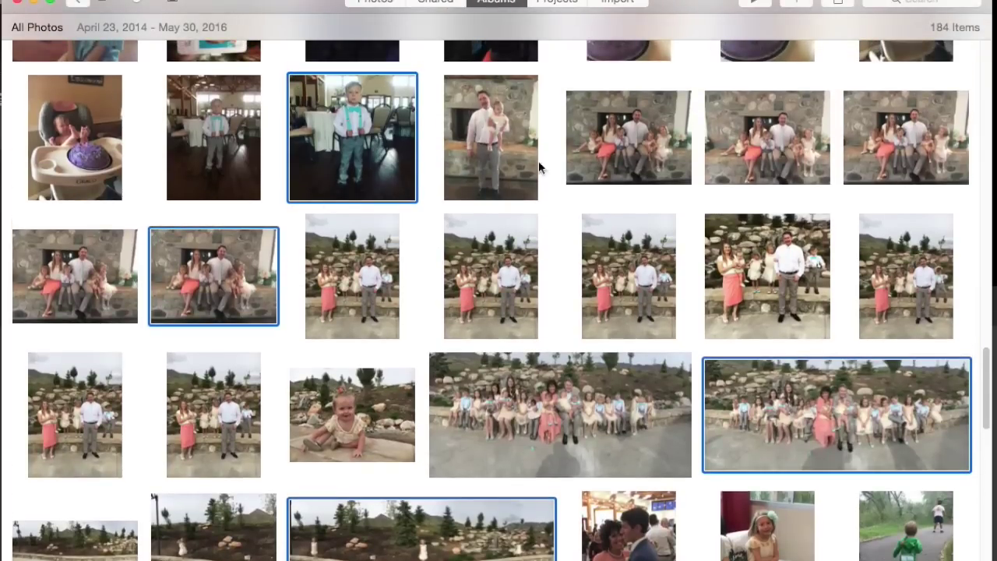
{"action": "scroll", "coordinate": [640, 219], "scroll_direction": "up", "scroll_amount": 1}
{"action": "scroll", "coordinate": [640, 219], "scroll_direction": "up", "scroll_amount": 5}
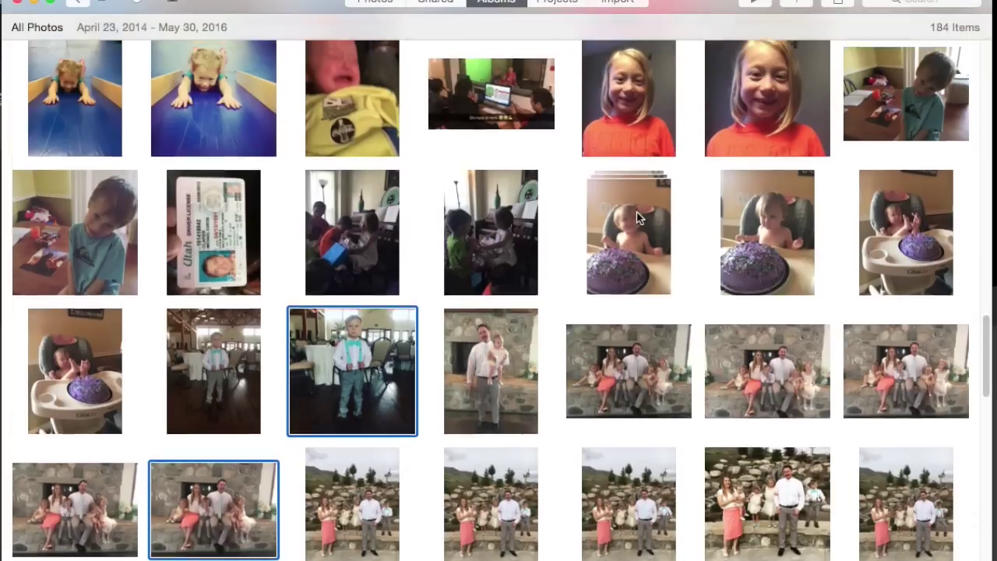
{"action": "scroll", "coordinate": [637, 218], "scroll_direction": "up", "scroll_amount": 3}
{"action": "left_click", "coordinate": [238, 287]}
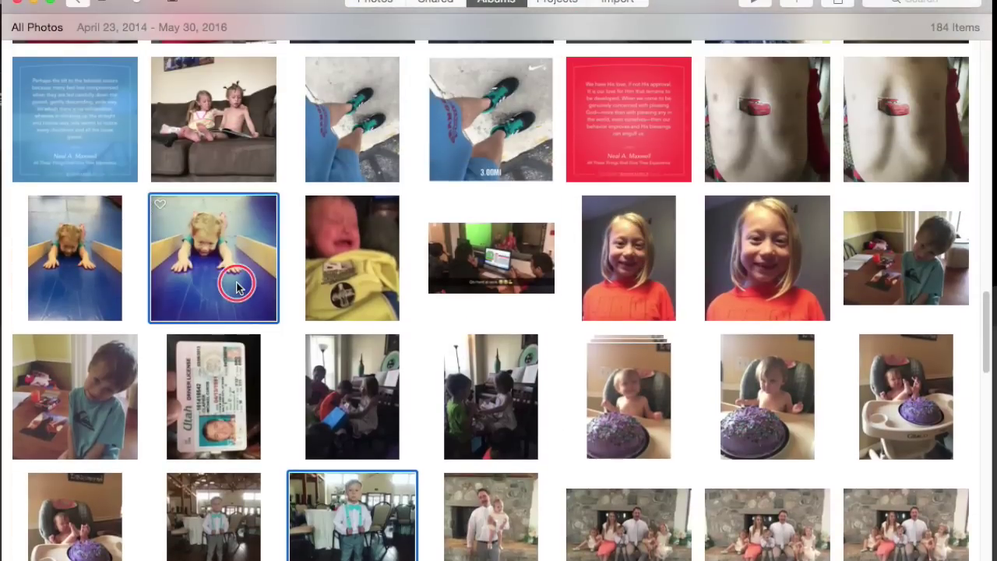
{"action": "left_click", "coordinate": [247, 139], "text": "super"}
Add the walking child, couple selfie, three girls, first race arch, snowy run and pole photos, then open Add To.
{"action": "scroll", "coordinate": [454, 271], "scroll_direction": "up", "scroll_amount": 5}
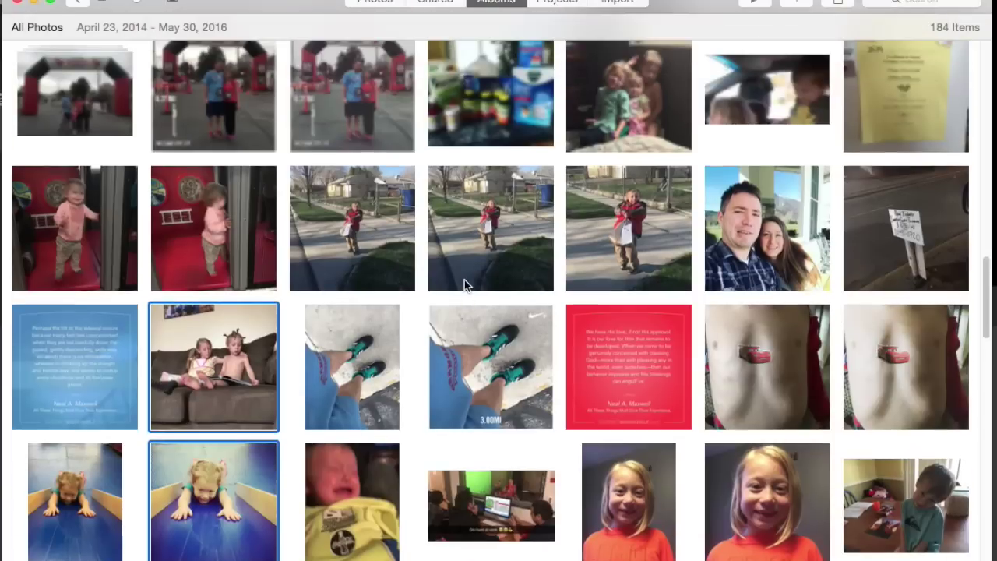
{"action": "scroll", "coordinate": [465, 279], "scroll_direction": "up", "scroll_amount": 2}
{"action": "left_click", "coordinate": [636, 288], "text": "super"}
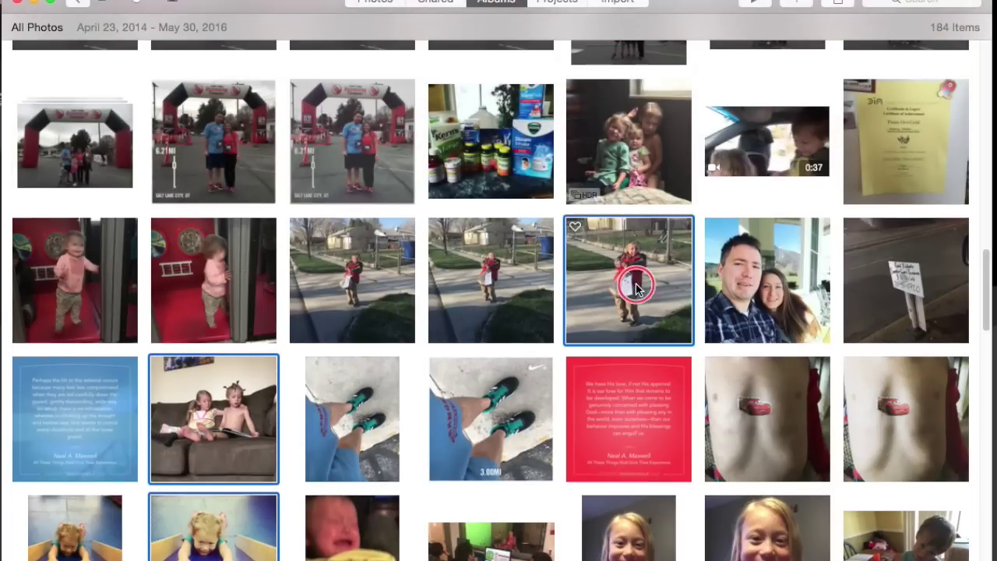
{"action": "left_click", "coordinate": [763, 286], "text": "super"}
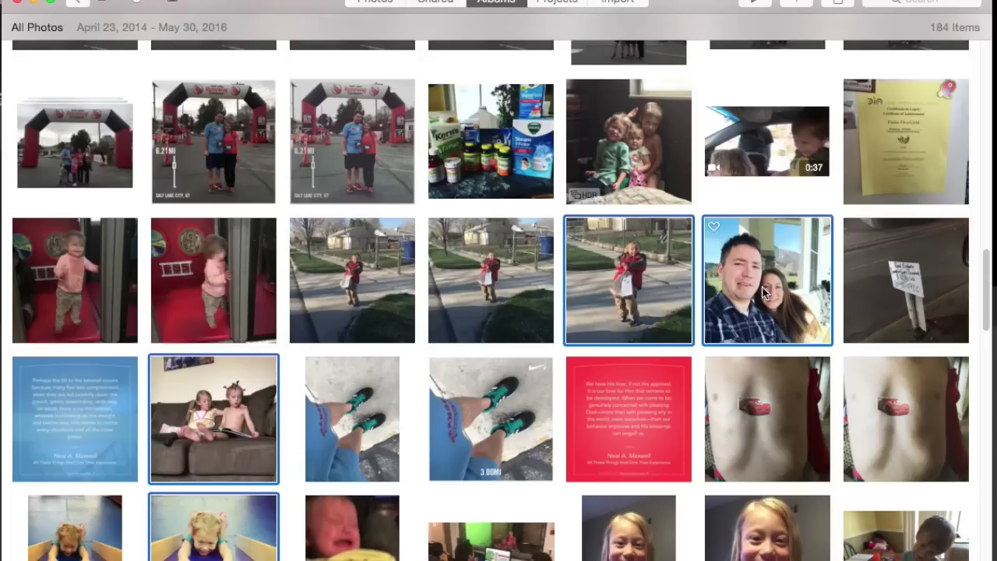
{"action": "left_click", "coordinate": [616, 156], "text": "super"}
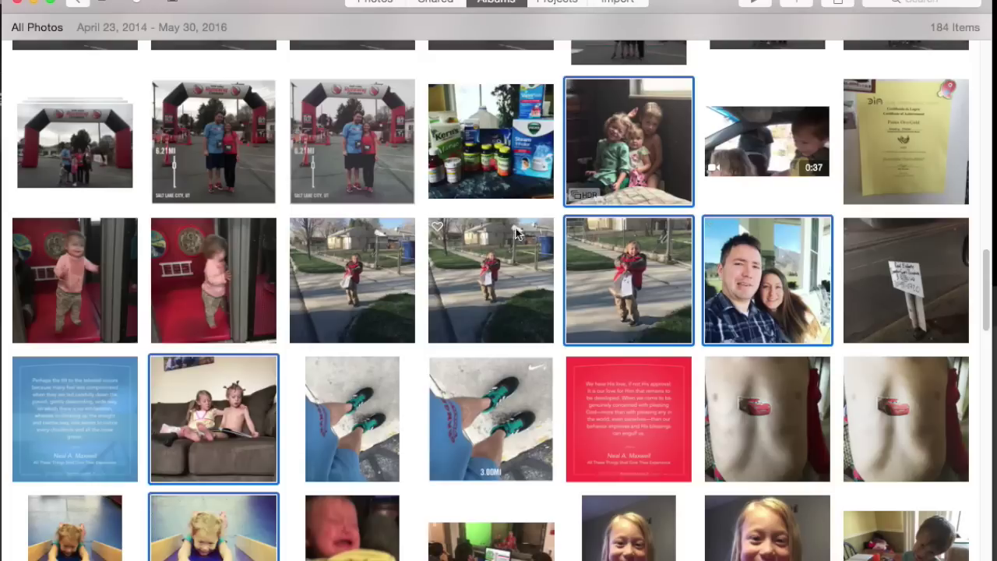
{"action": "scroll", "coordinate": [486, 278], "scroll_direction": "up", "scroll_amount": 3}
{"action": "left_click", "coordinate": [75, 275], "text": "super"}
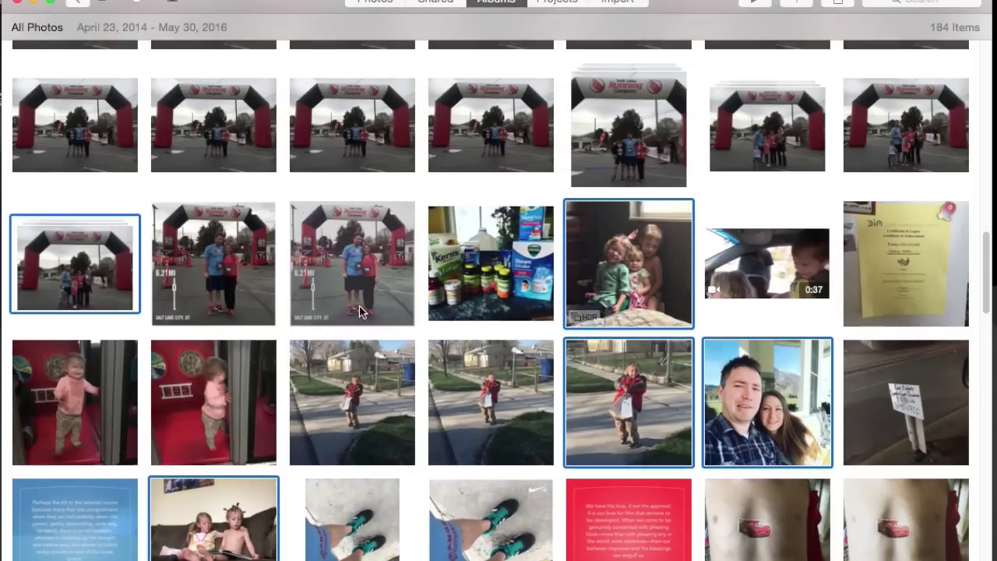
{"action": "scroll", "coordinate": [359, 306], "scroll_direction": "up", "scroll_amount": 10}
{"action": "scroll", "coordinate": [359, 306], "scroll_direction": "up", "scroll_amount": 4}
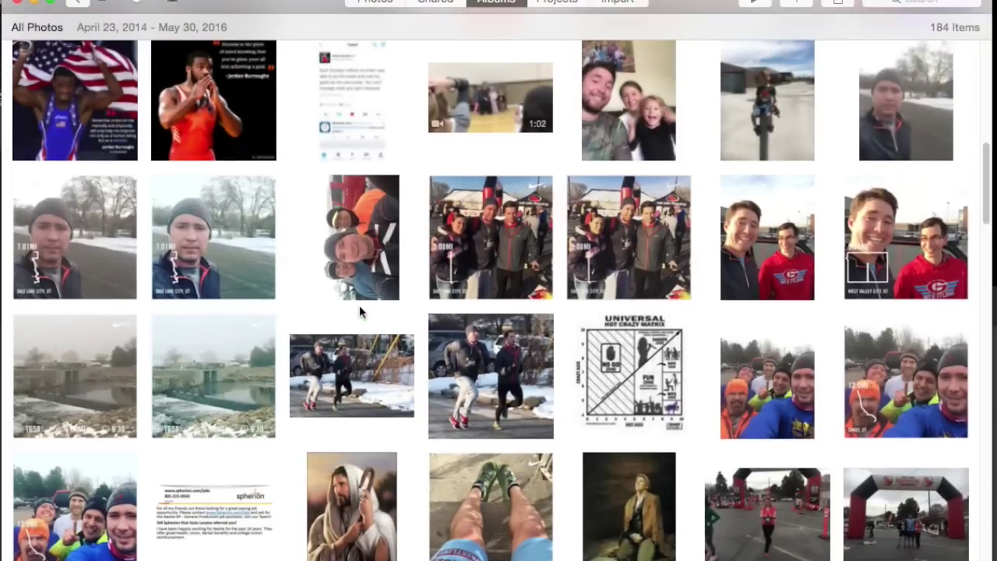
{"action": "left_click", "coordinate": [508, 374], "text": "super"}
{"action": "scroll", "coordinate": [434, 318], "scroll_direction": "up", "scroll_amount": 1}
{"action": "scroll", "coordinate": [434, 318], "scroll_direction": "up", "scroll_amount": 1}
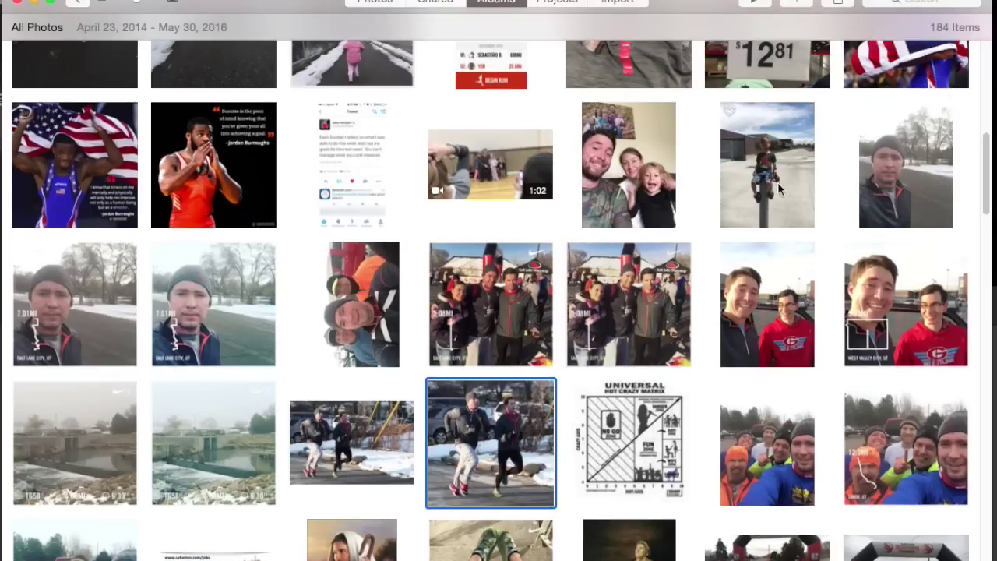
{"action": "left_click", "coordinate": [779, 190], "text": "super"}
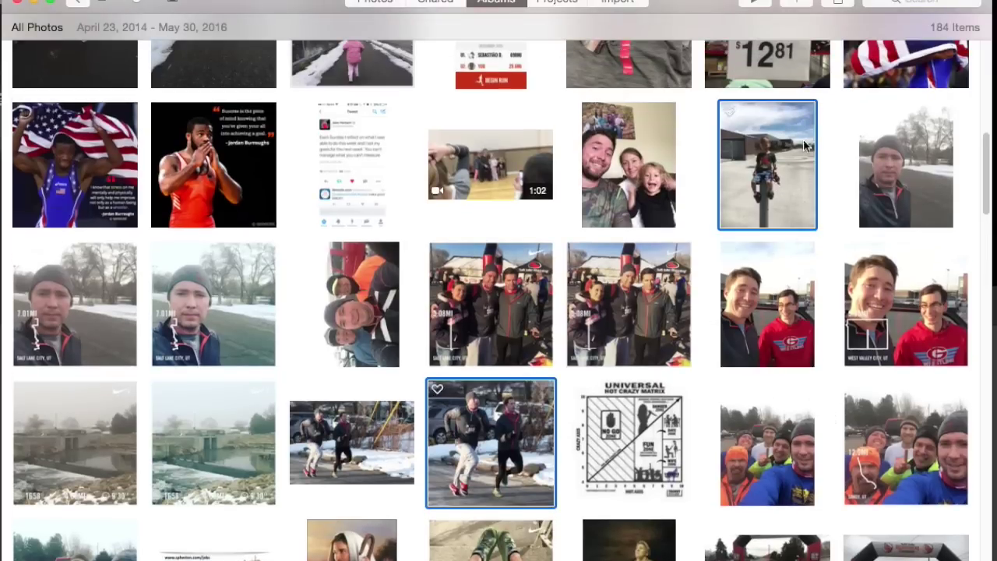
{"action": "left_click", "coordinate": [794, 3]}
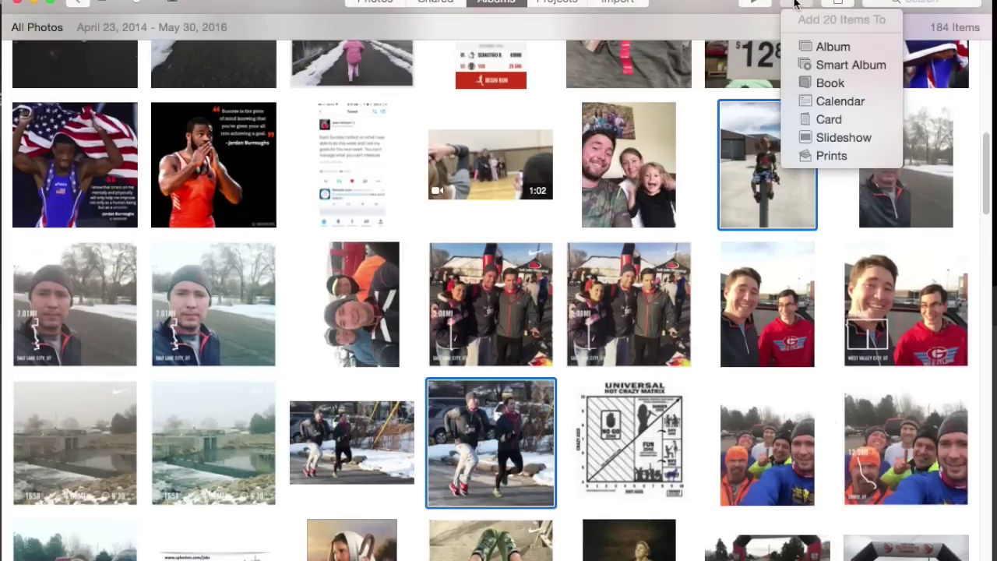
Put the 20 selected photos into a new album named 'Demo Slideshow'.
{"action": "left_click", "coordinate": [827, 48]}
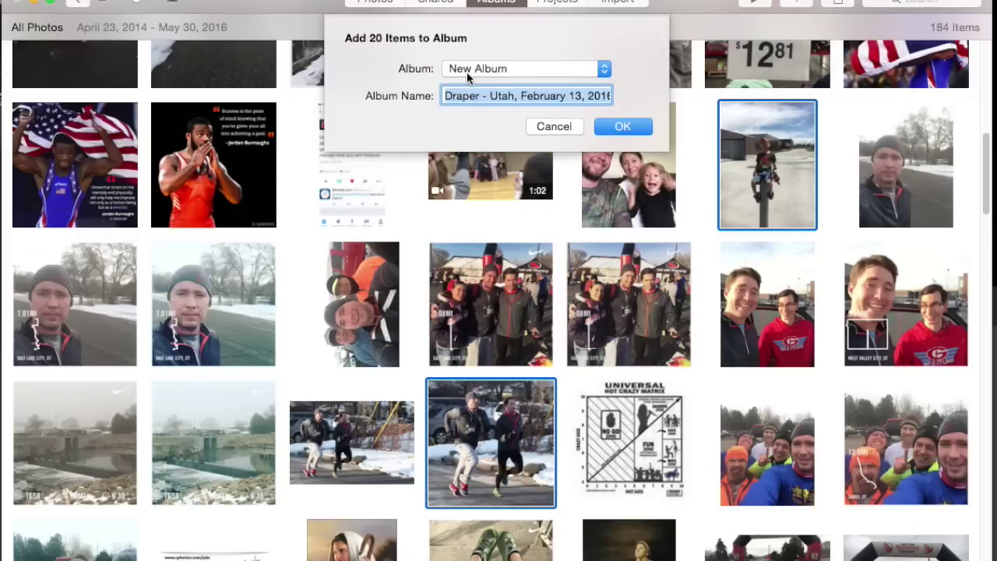
{"action": "left_click", "coordinate": [505, 70]}
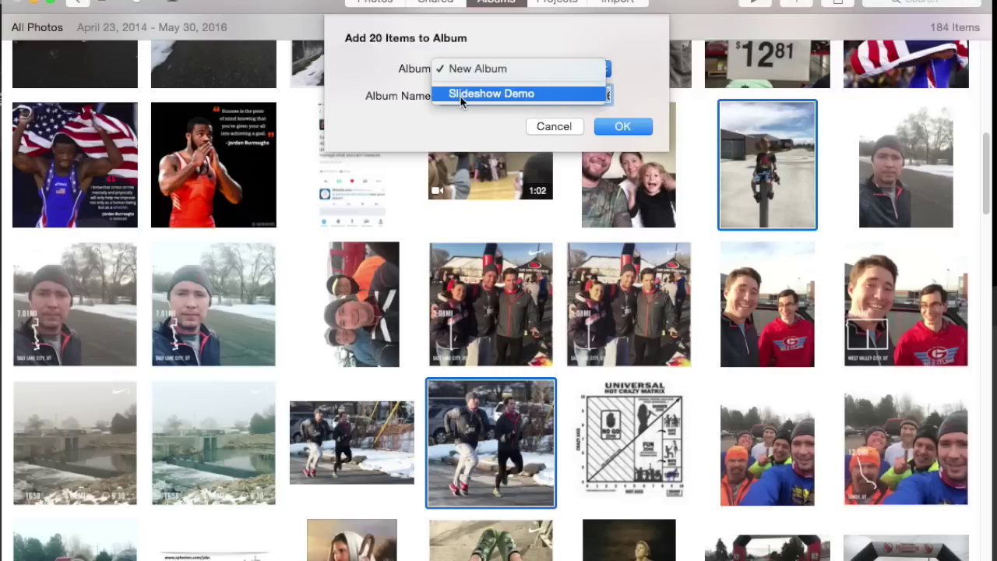
{"action": "left_click", "coordinate": [568, 40]}
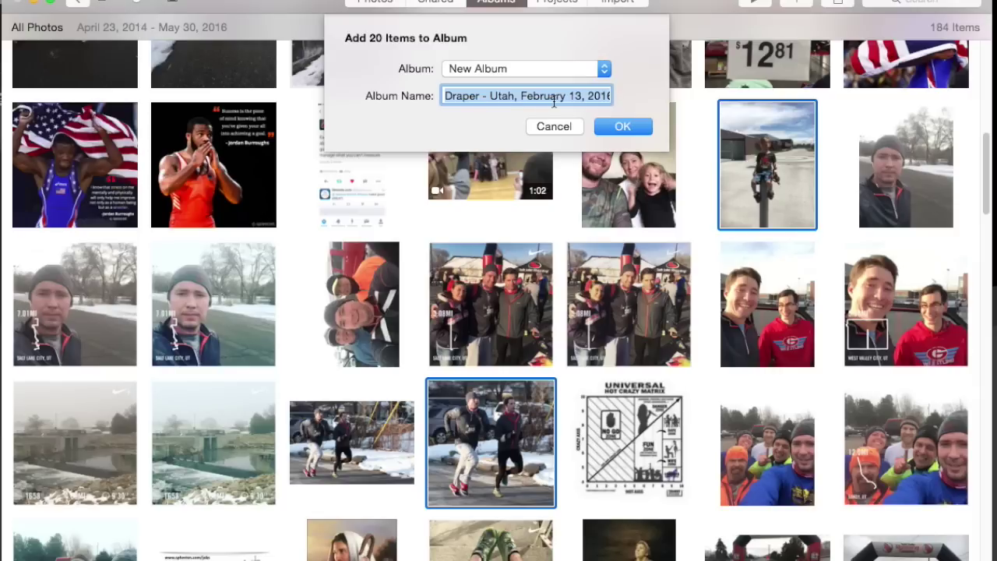
{"action": "type", "text": "De"}
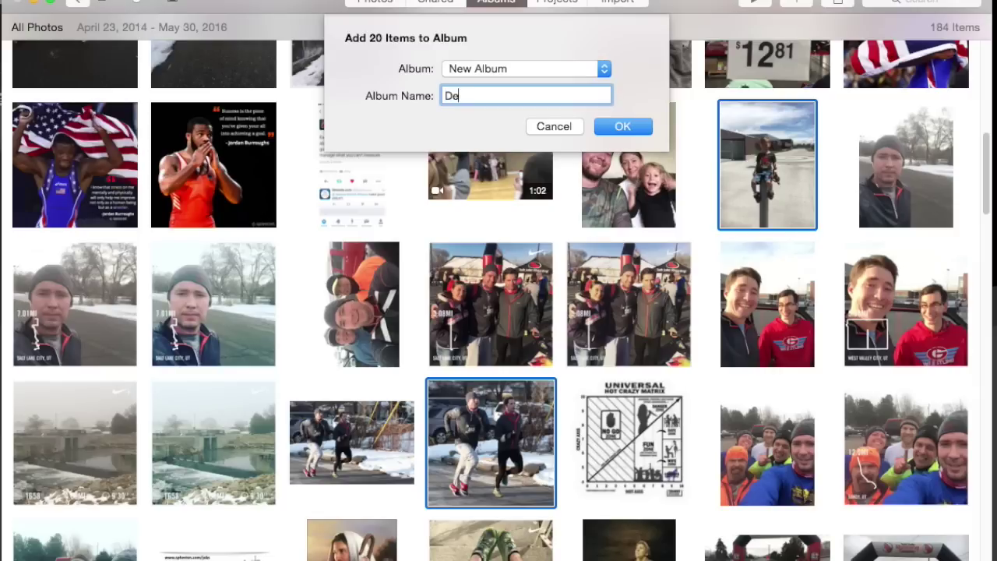
{"action": "type", "text": "mo Slideshow"}
{"action": "left_click", "coordinate": [631, 133]}
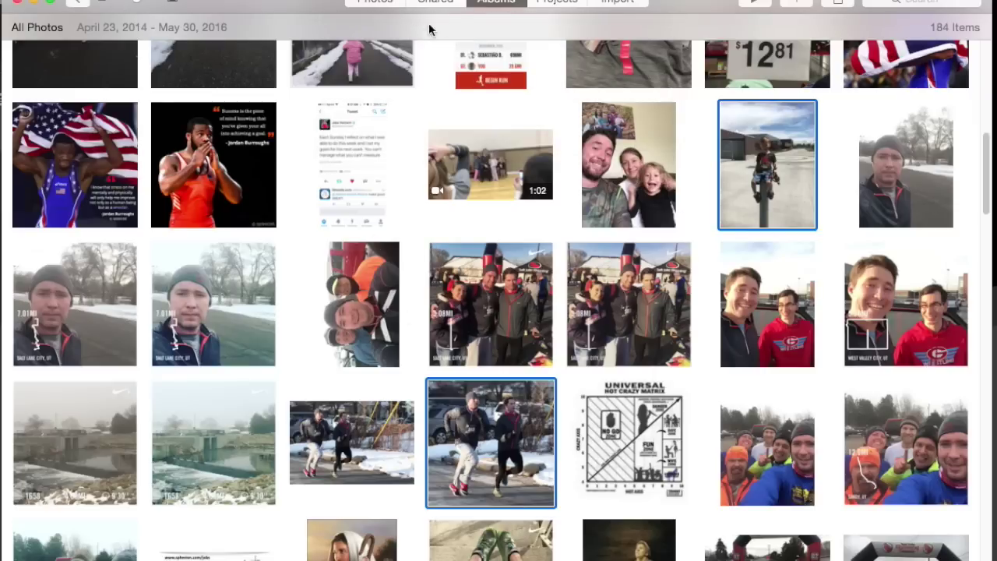
Open the Demo Slideshow album under My Albums and select all 20 of its photos.
{"action": "left_click", "coordinate": [500, 4]}
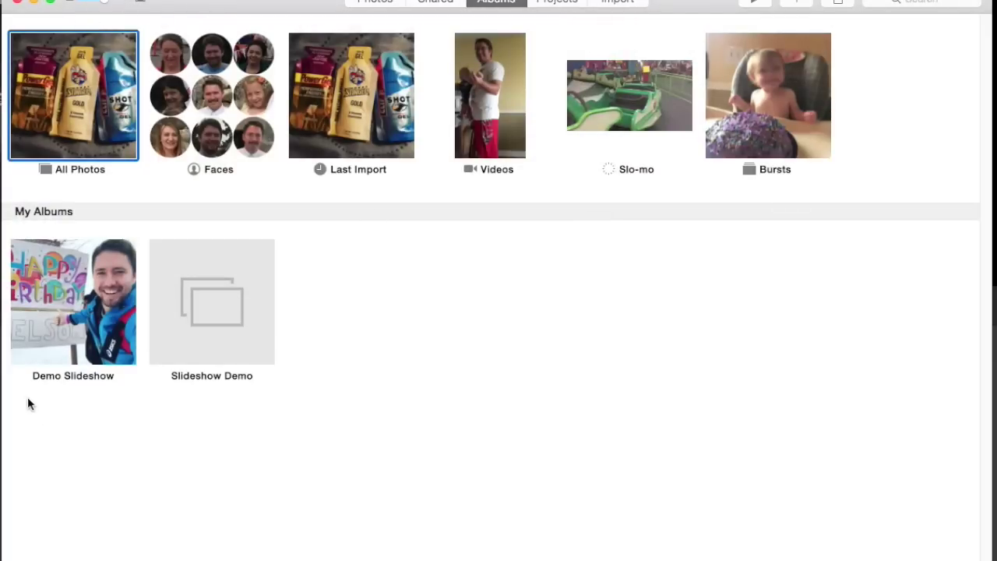
{"action": "double_click", "coordinate": [89, 321]}
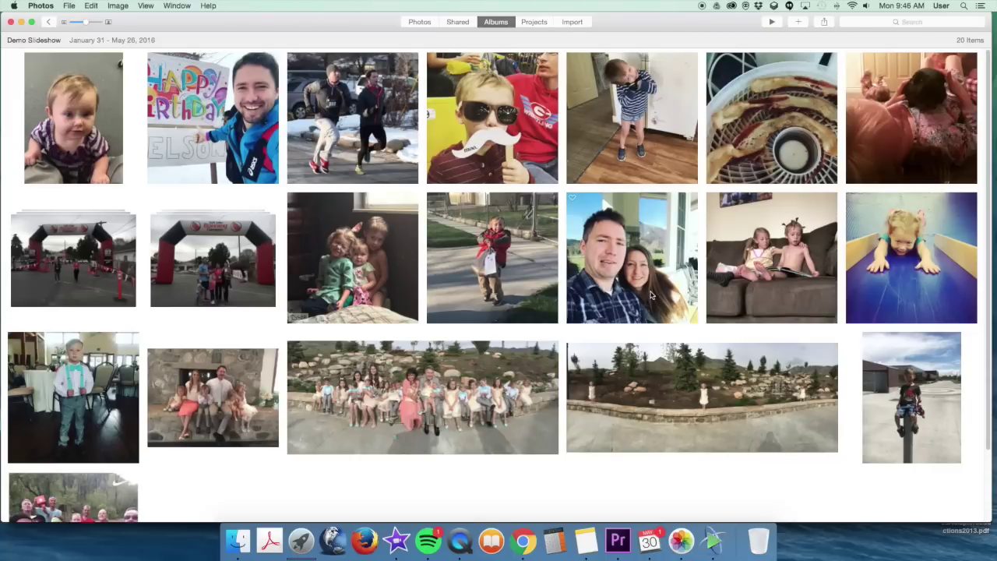
{"action": "key", "text": "super+a"}
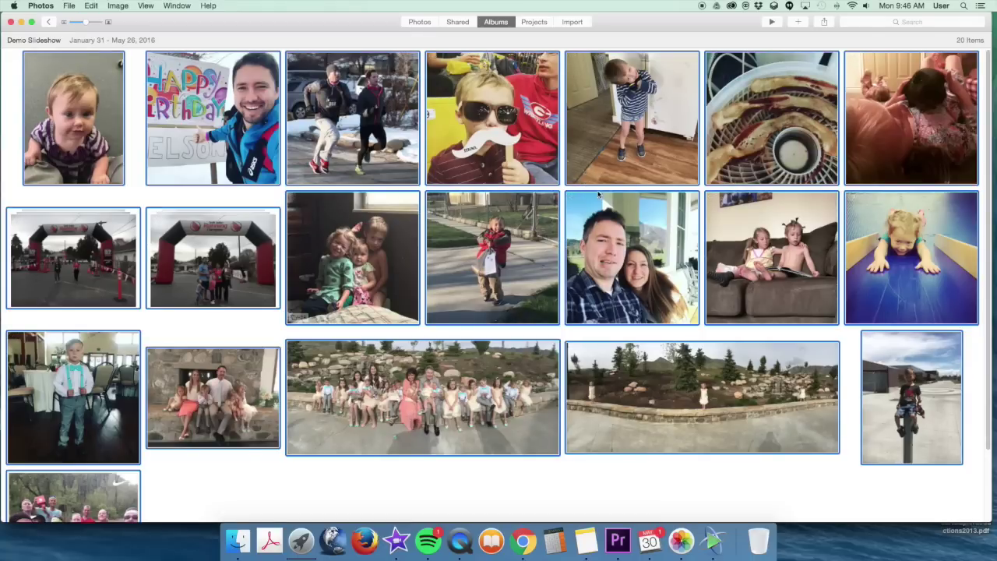
Create a slideshow from the selected photos and name it 'Cool Kids Slideshow'.
{"action": "left_click", "coordinate": [70, 6]}
{"action": "left_click", "coordinate": [118, 104]}
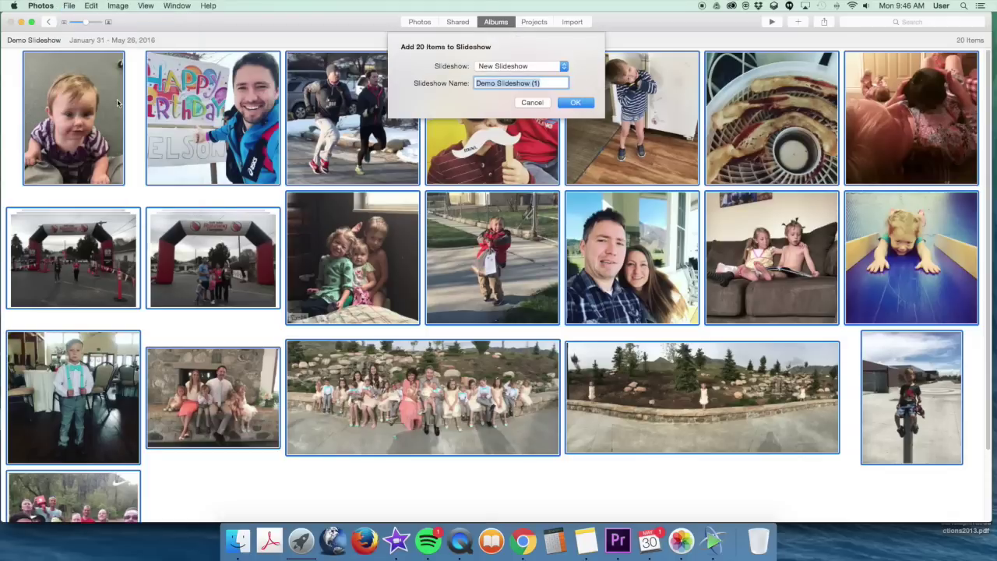
{"action": "left_click", "coordinate": [556, 82]}
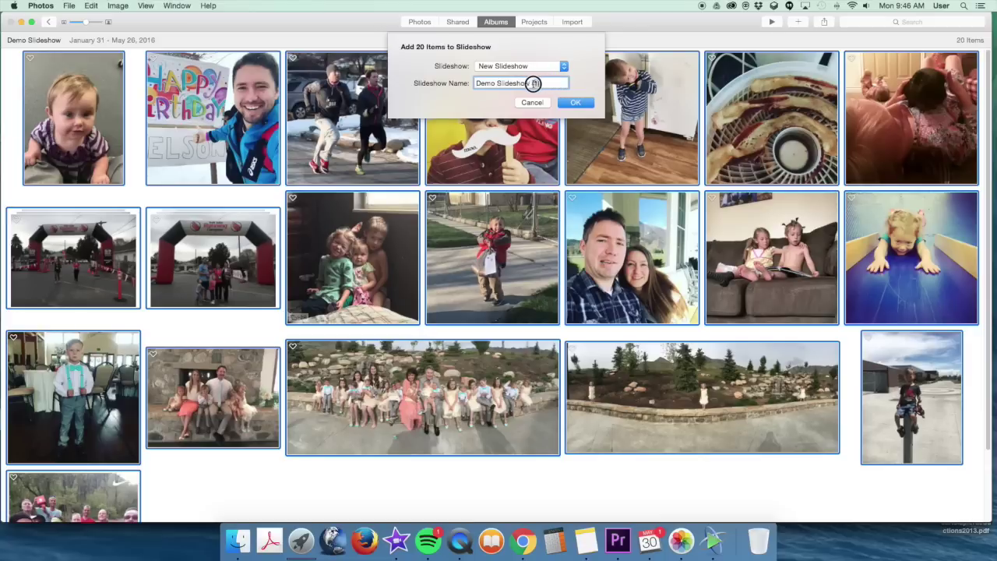
{"action": "left_click_drag", "start_coordinate": [530, 83], "coordinate": [557, 99]}
{"action": "left_click_drag", "start_coordinate": [552, 81], "coordinate": [452, 81]}
{"action": "type", "text": "Co"}
{"action": "key", "text": "Return"}
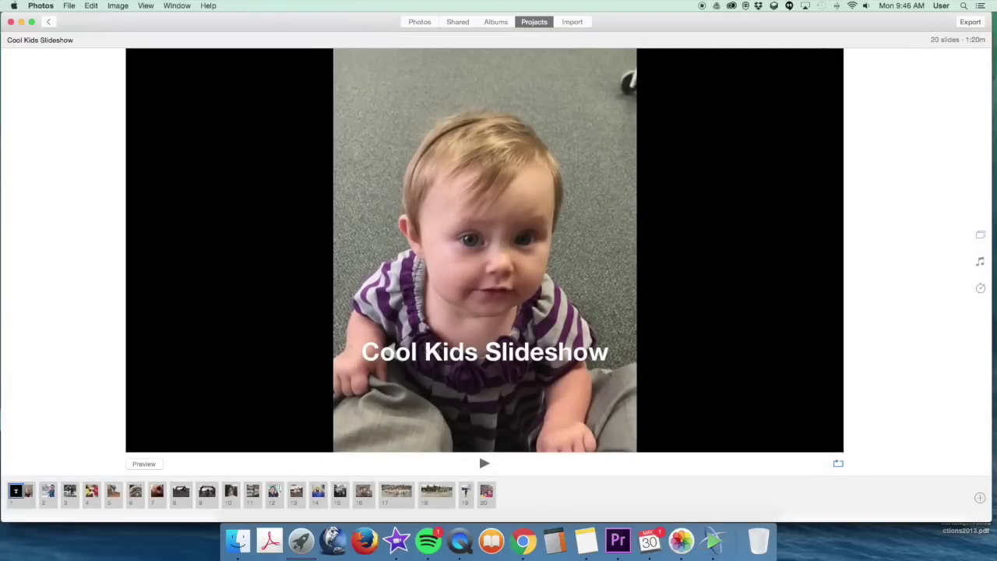
{"action": "left_click", "coordinate": [427, 350]}
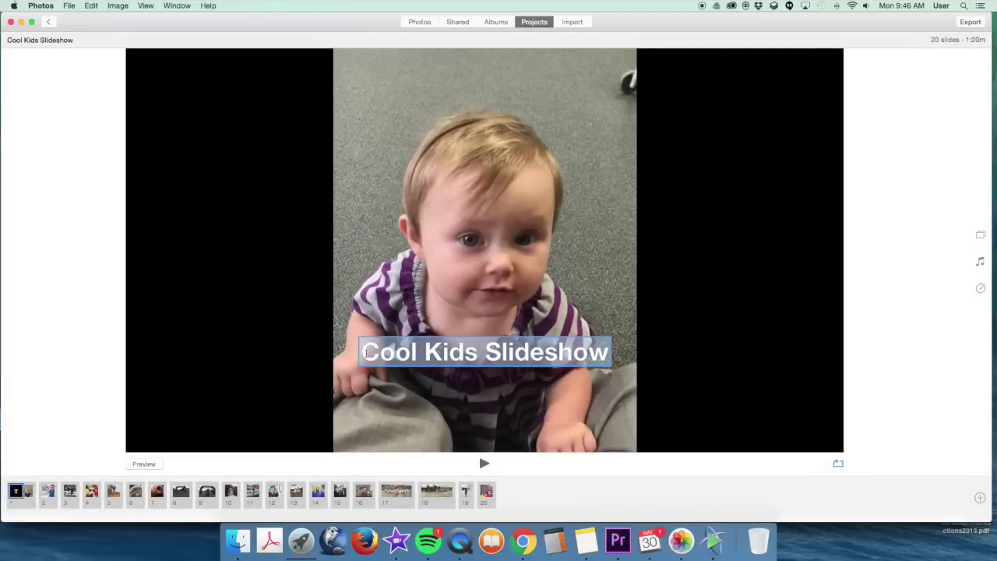
{"action": "left_click_drag", "start_coordinate": [367, 352], "coordinate": [633, 354]}
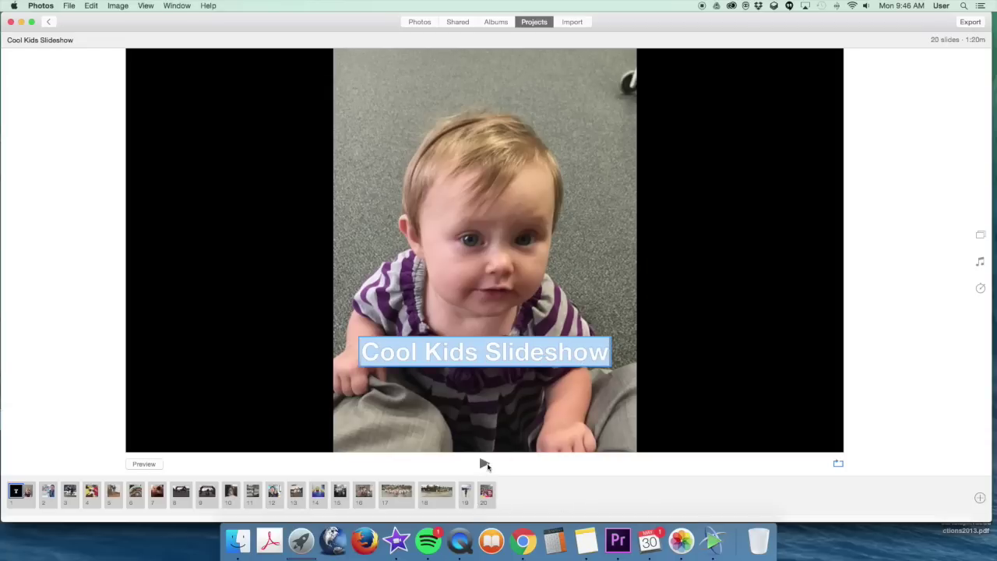
{"action": "left_click", "coordinate": [483, 464]}
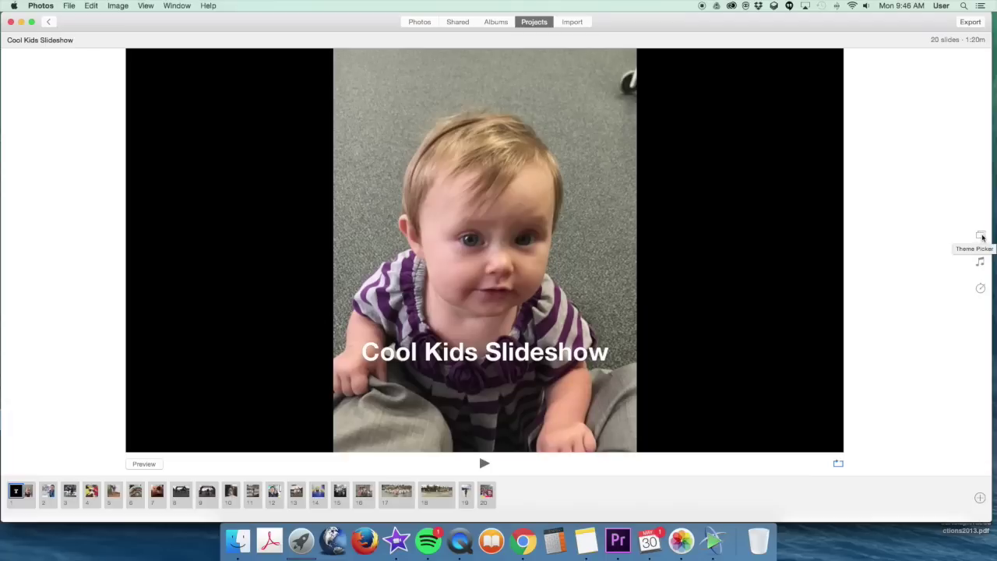
Try the Ken Burns theme, then apply the Origami theme to the slideshow.
{"action": "left_click", "coordinate": [981, 236]}
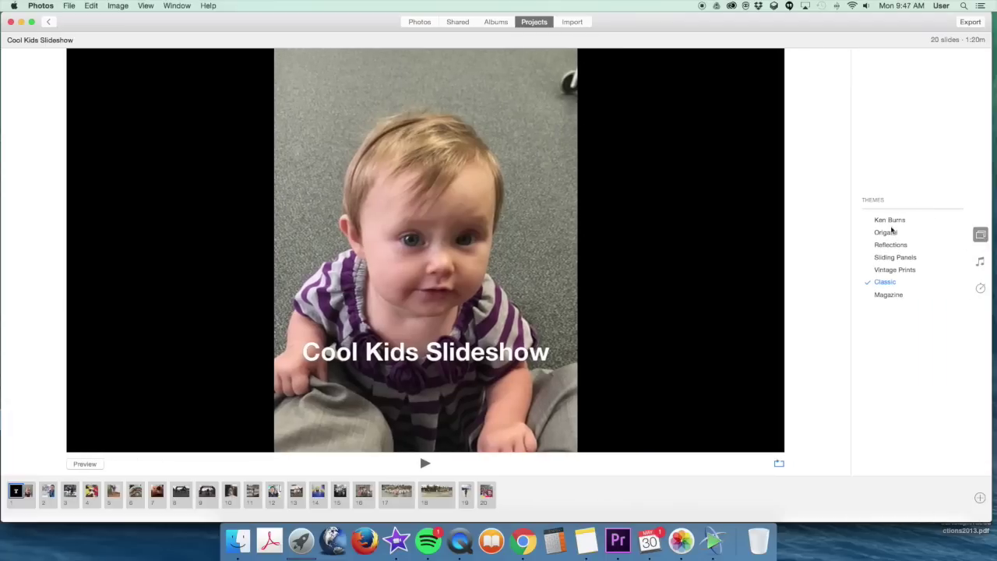
{"action": "left_click", "coordinate": [894, 222]}
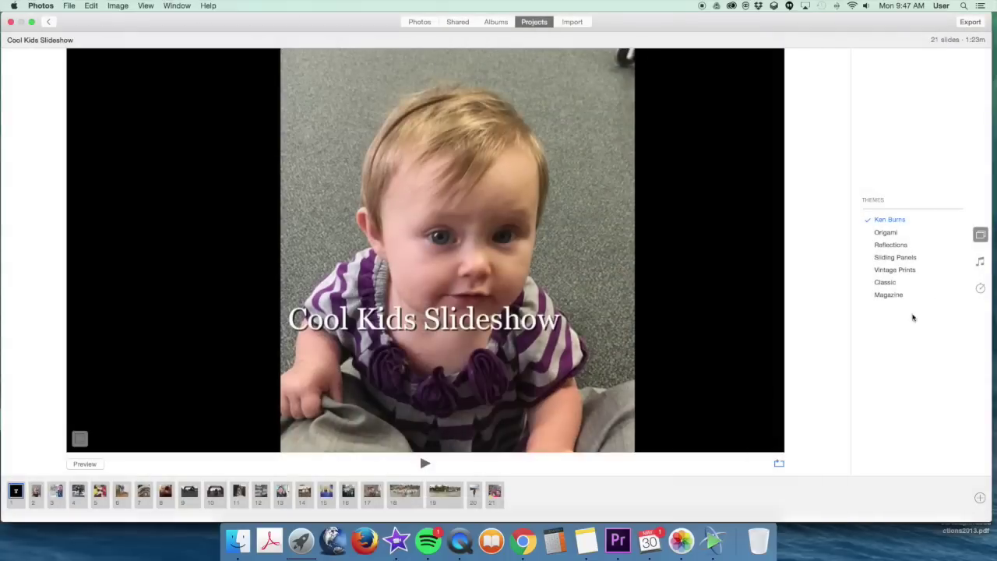
{"action": "left_click", "coordinate": [886, 232]}
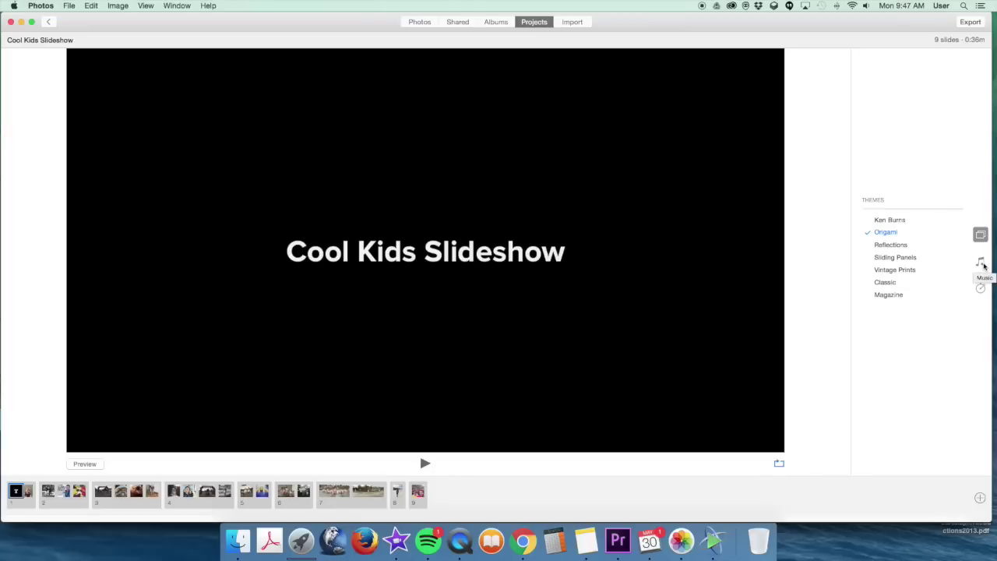
Browse the Music Library, keep the Origami track, and close the music panel.
{"action": "left_click", "coordinate": [982, 265]}
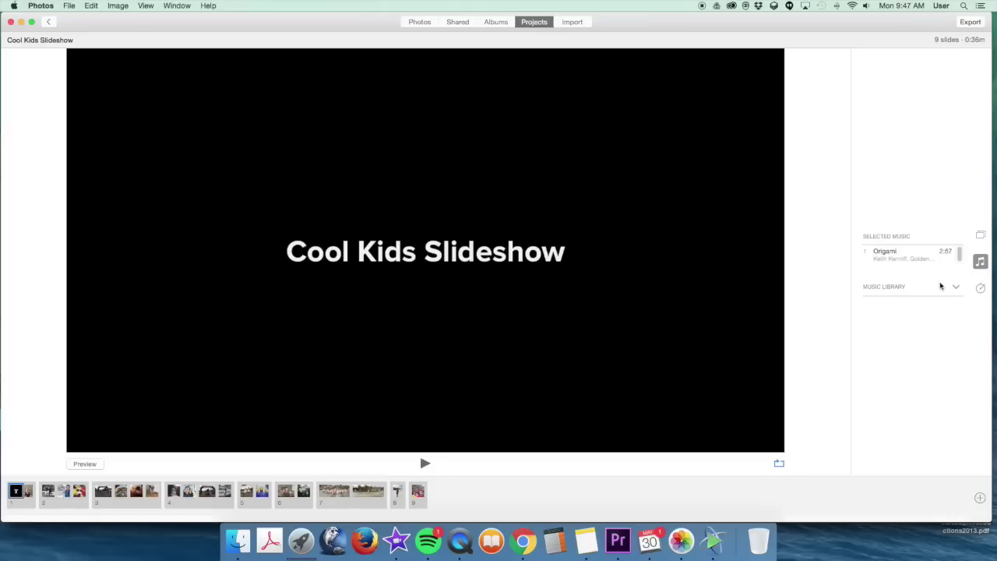
{"action": "left_click", "coordinate": [956, 288]}
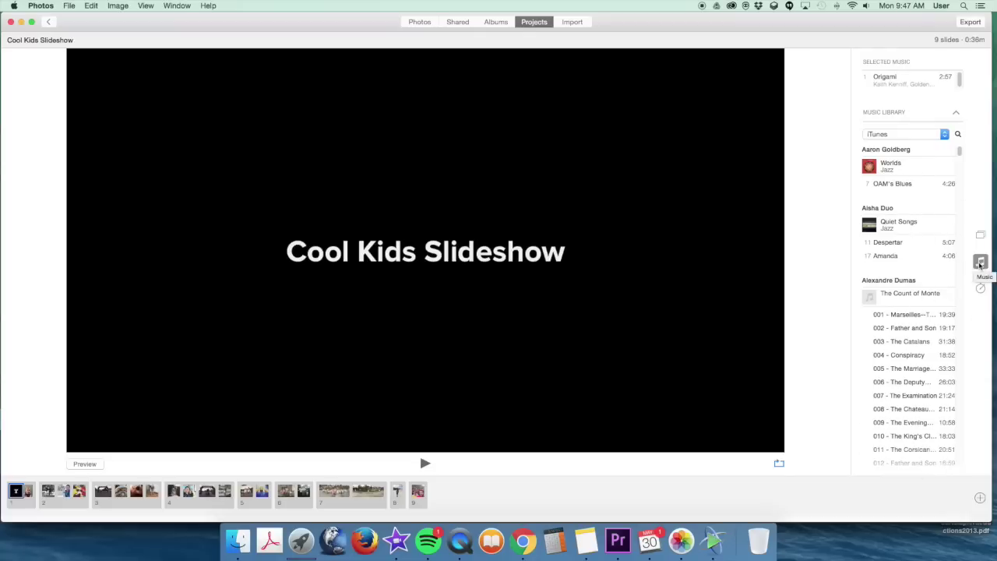
{"action": "left_click", "coordinate": [980, 263]}
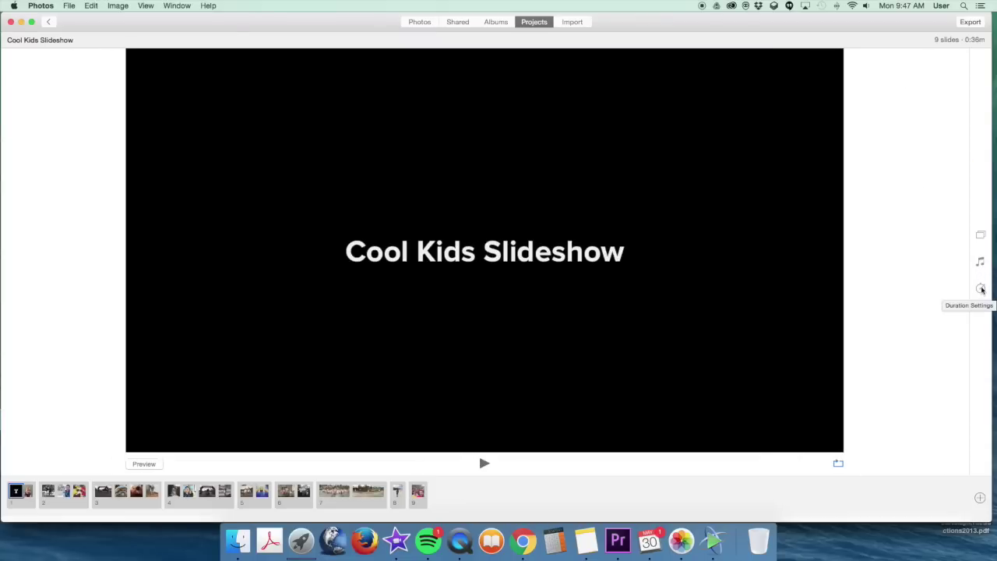
{"action": "left_click", "coordinate": [981, 289]}
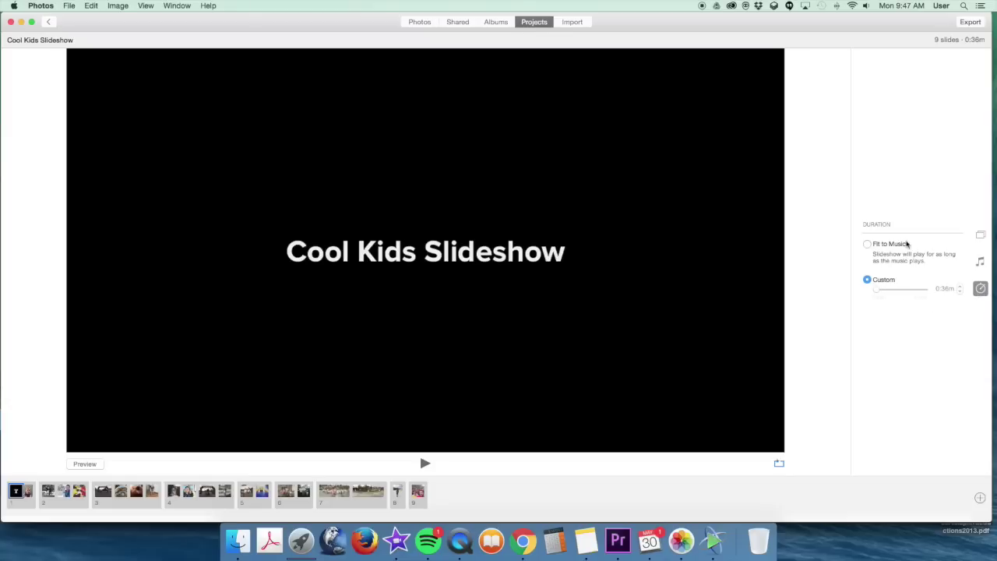
{"action": "left_click", "coordinate": [982, 289]}
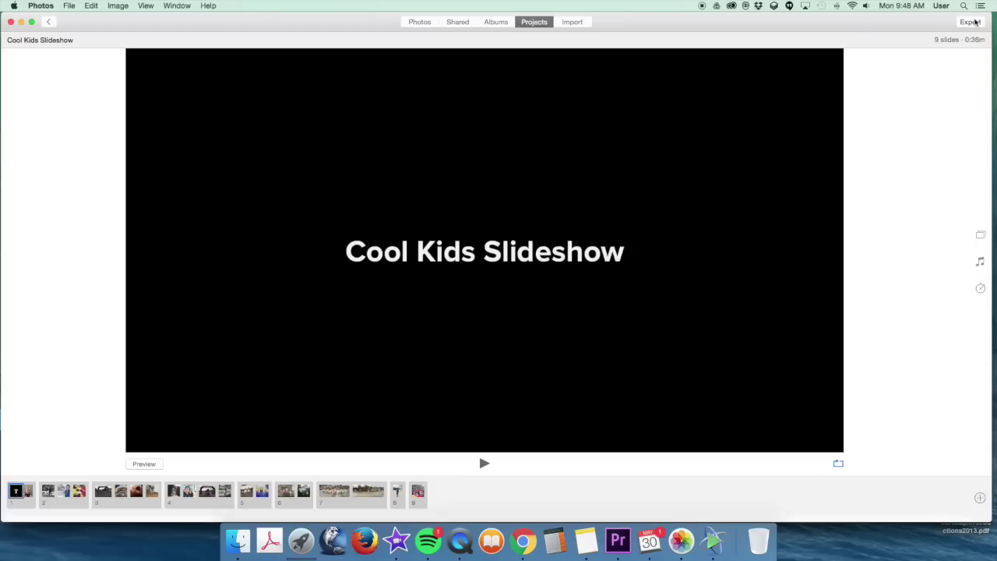
Export the slideshow to Movies in High Definition (1080p) as Cool Kids Slideshow.m4v.
{"action": "left_click", "coordinate": [972, 22]}
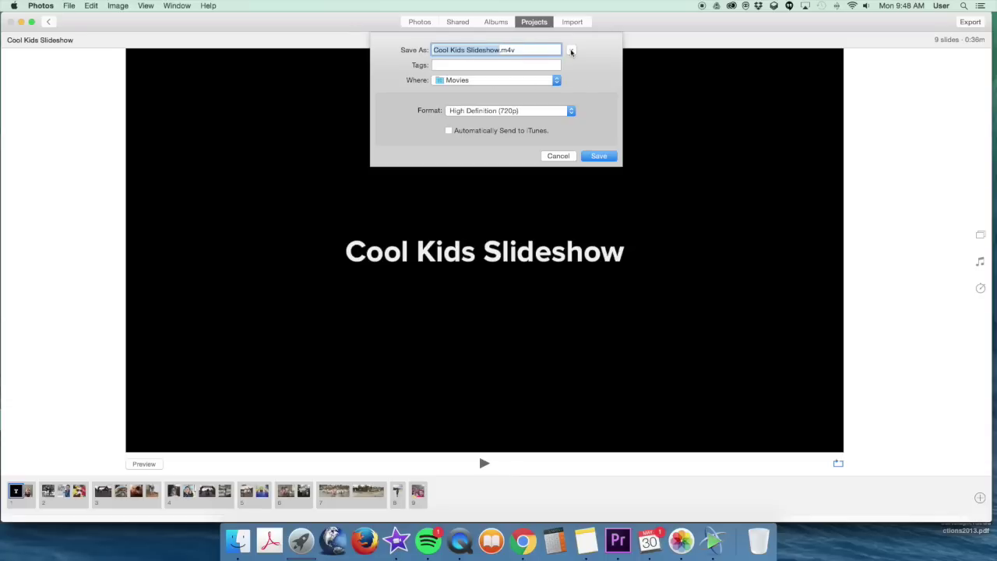
{"action": "left_click", "coordinate": [535, 84]}
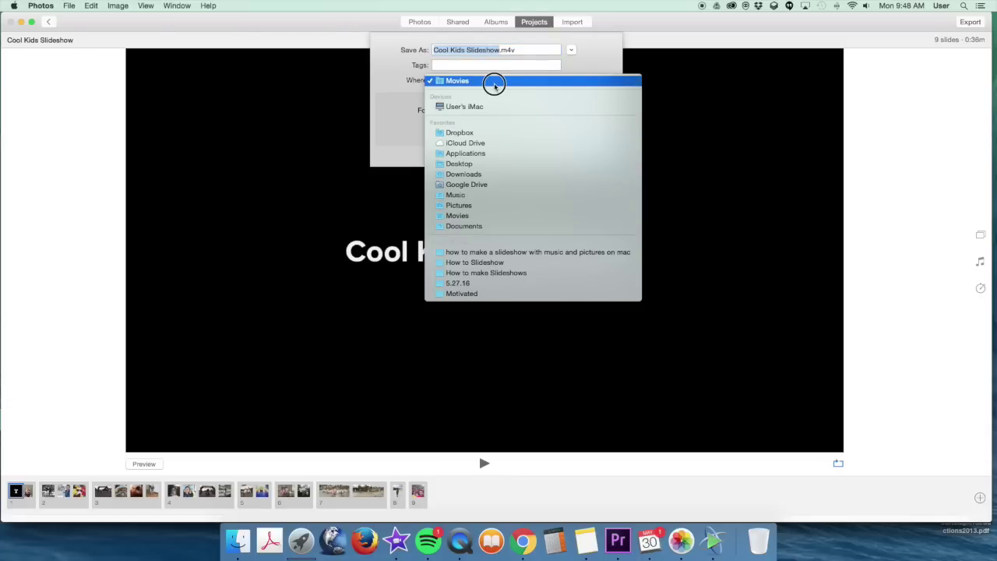
{"action": "left_click", "coordinate": [494, 84]}
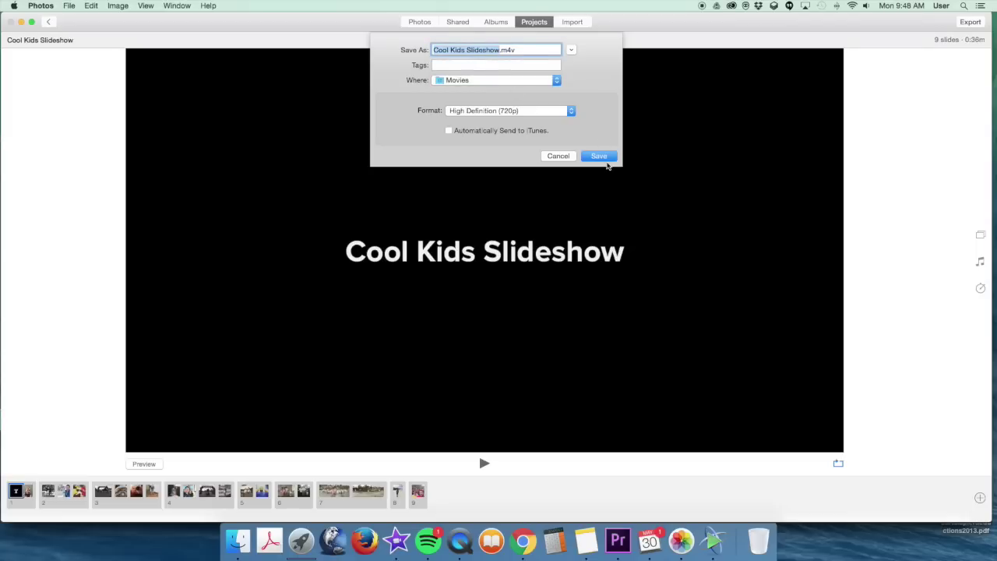
{"action": "left_click", "coordinate": [555, 112]}
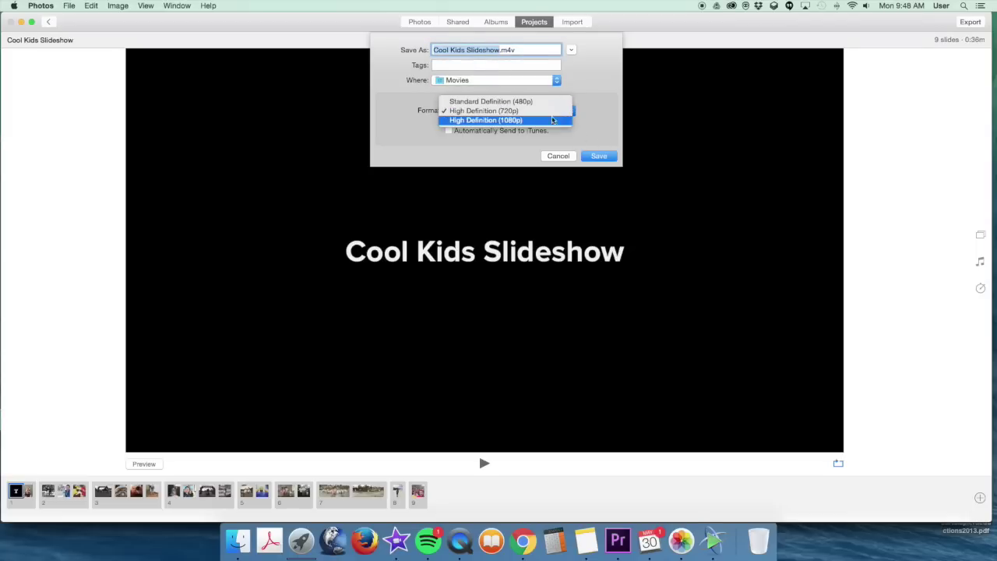
{"action": "left_click", "coordinate": [551, 121]}
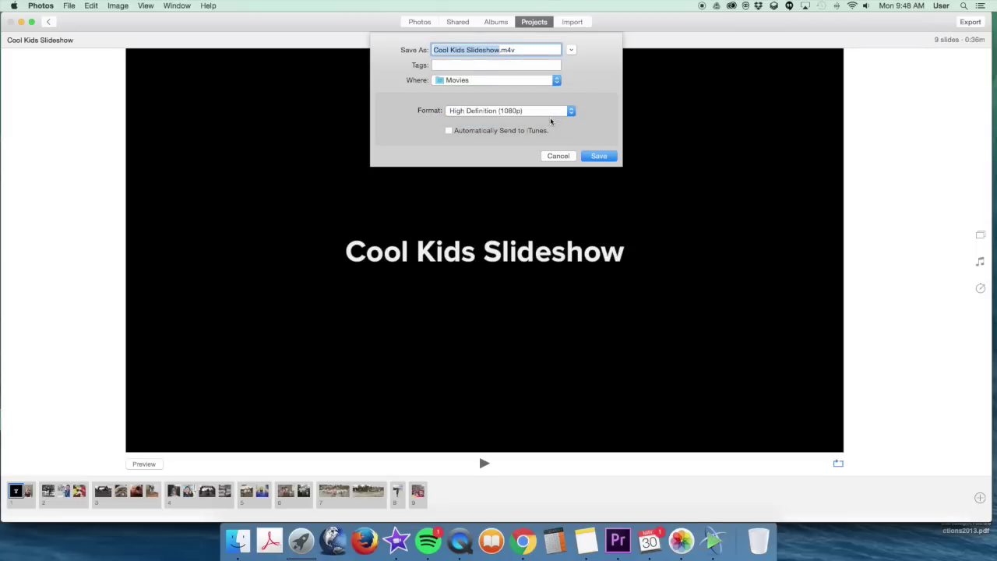
{"action": "left_click", "coordinate": [608, 159]}
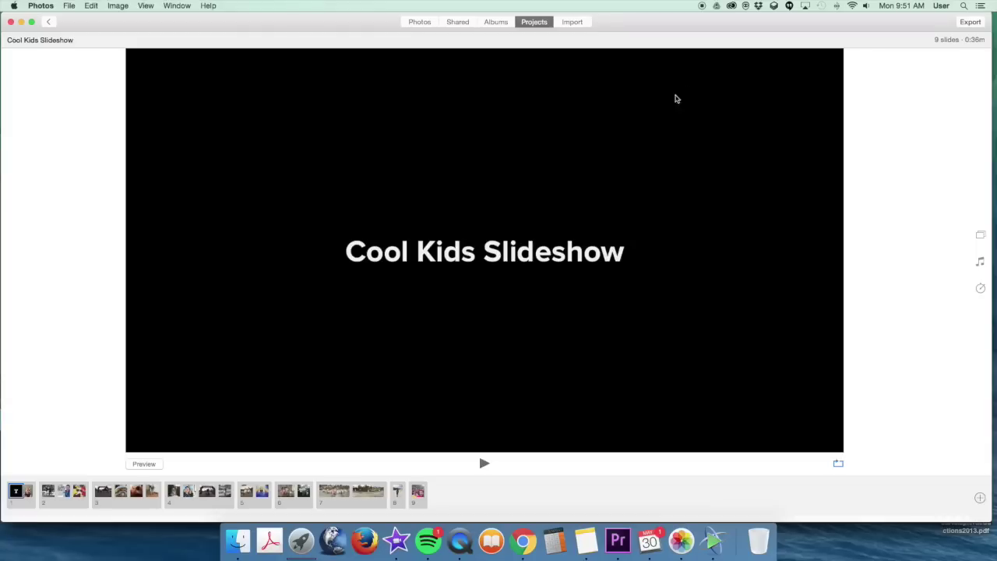
In Finder, select Cool Kids Slideshow.m4v in Movies and preview it with Quick Look.
{"action": "left_click", "coordinate": [237, 543]}
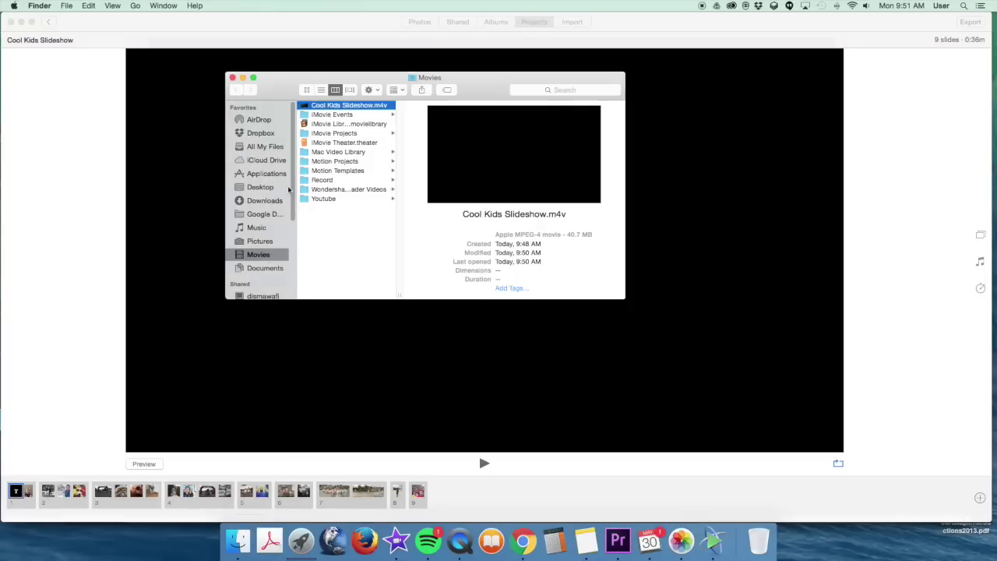
{"action": "left_click", "coordinate": [363, 107]}
{"action": "left_click", "coordinate": [303, 110]}
{"action": "key", "text": "space"}
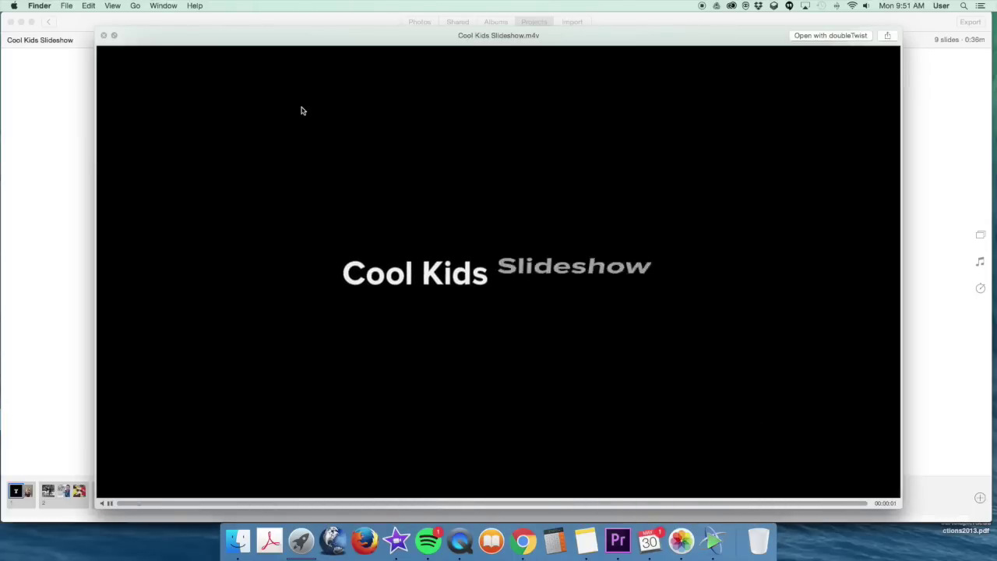